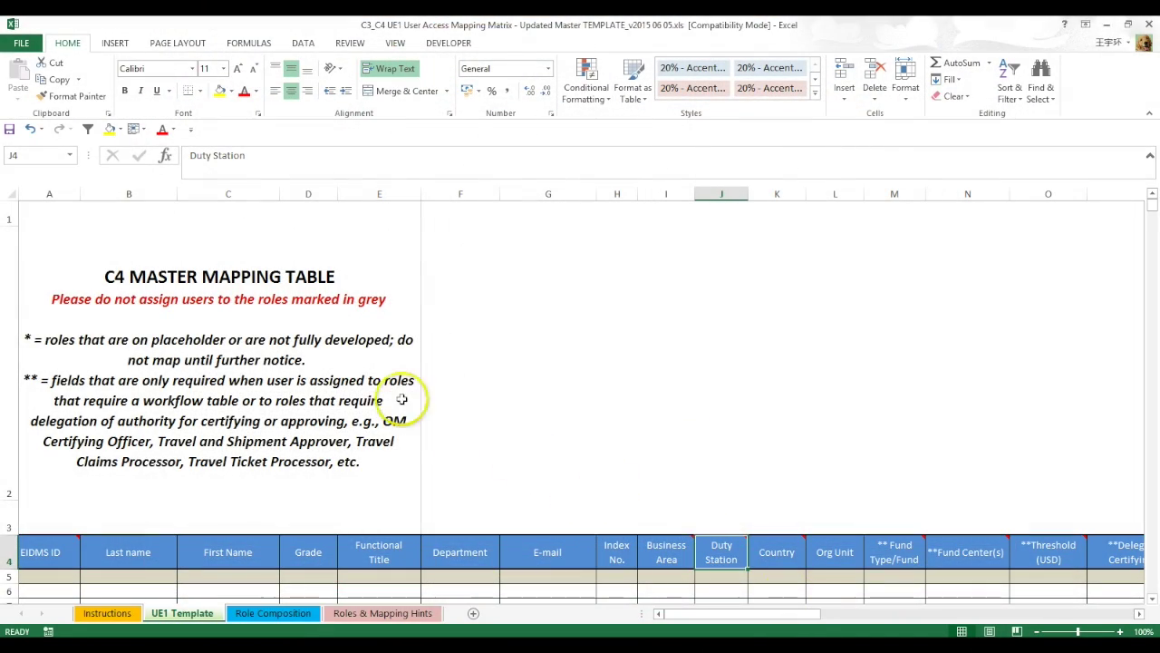
Step: Examine the term definitions and the Mandatory column on the Instructions sheet
click(317, 320)
click(322, 287)
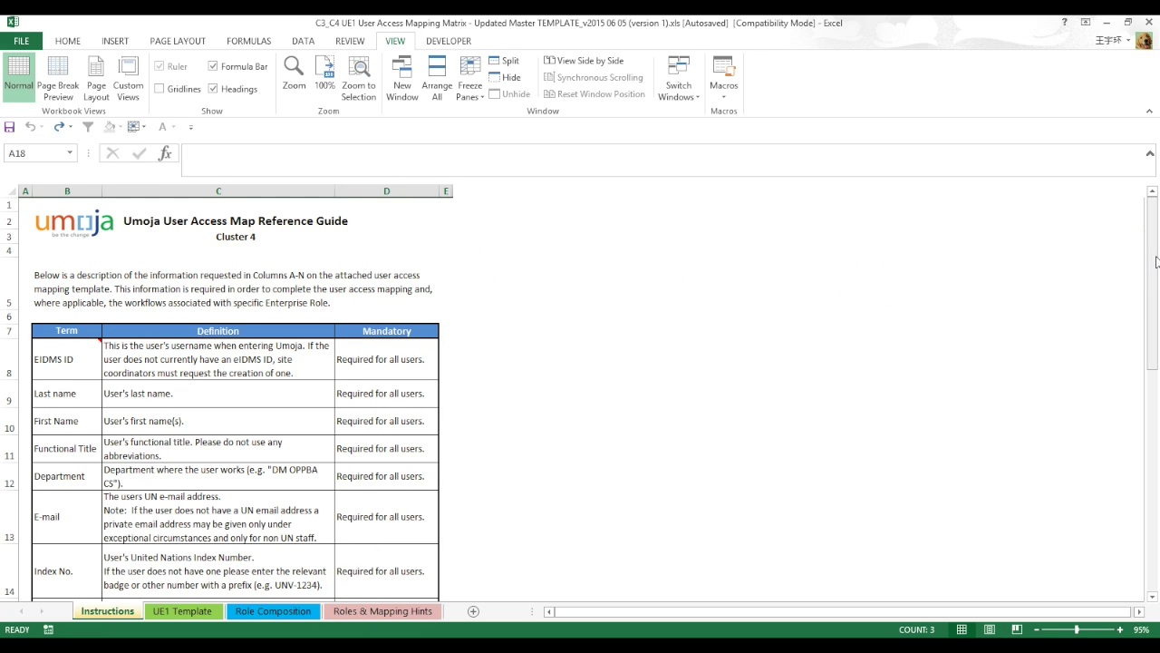
click(404, 188)
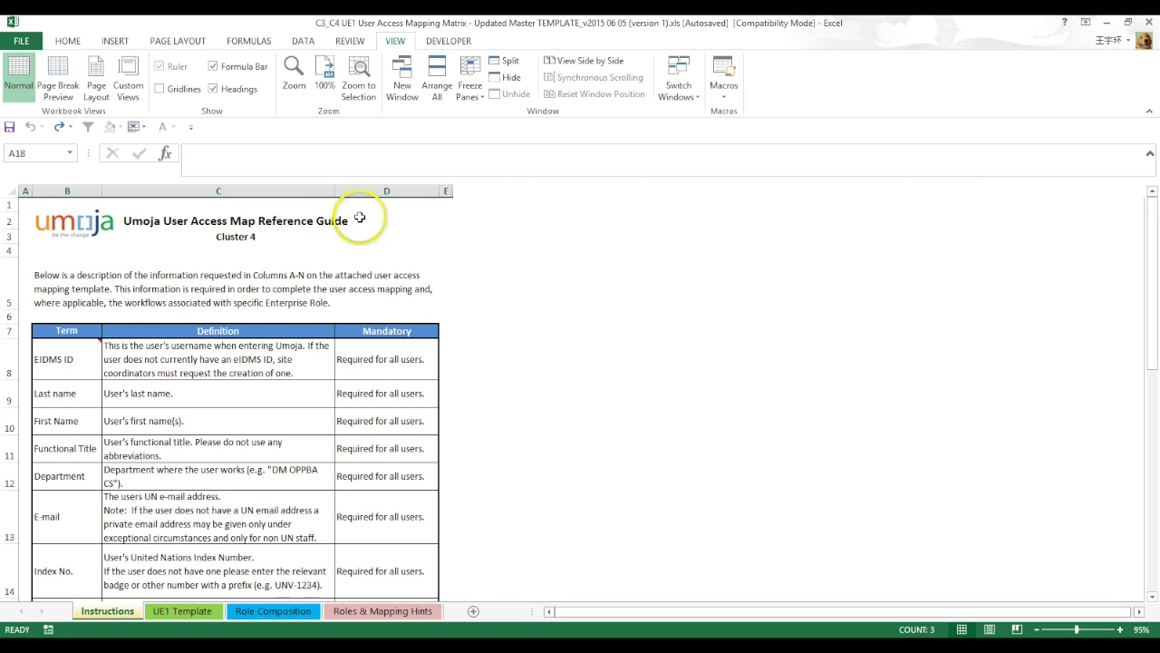
click(390, 192)
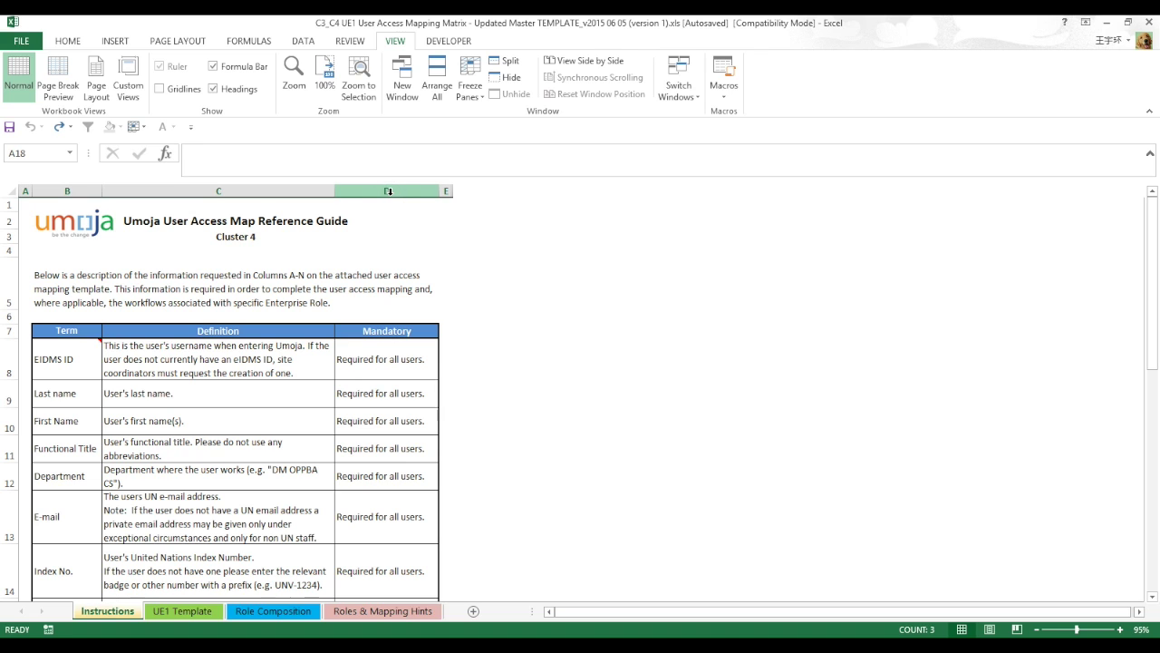
scroll(395, 263, down, 2)
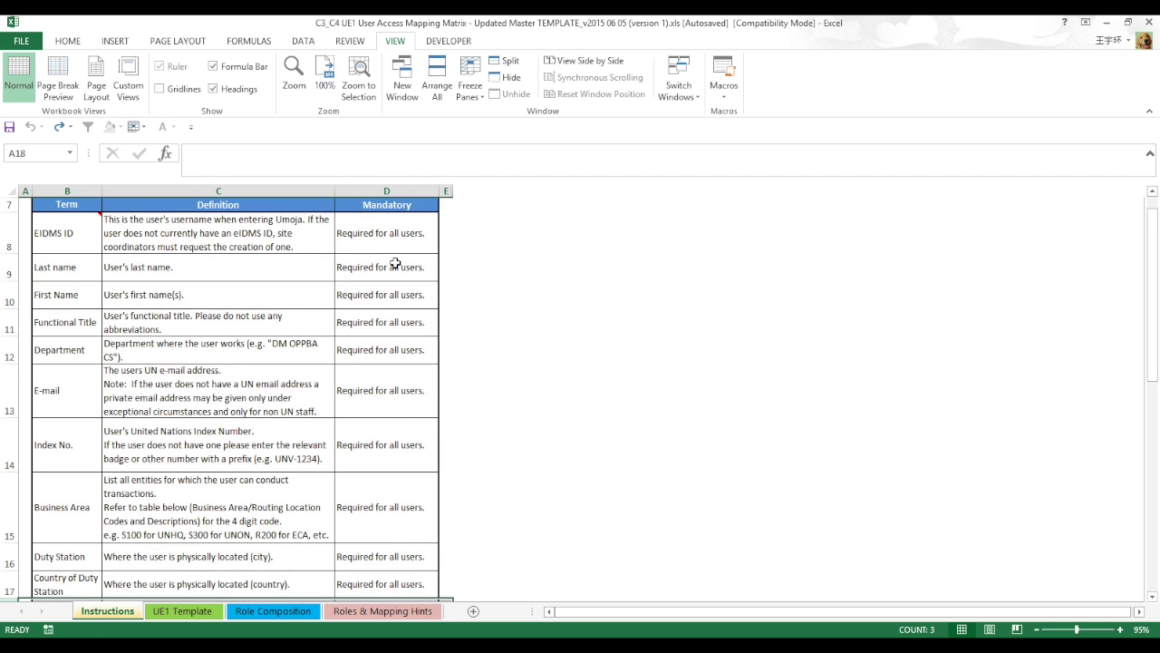
scroll(388, 509, down, 4)
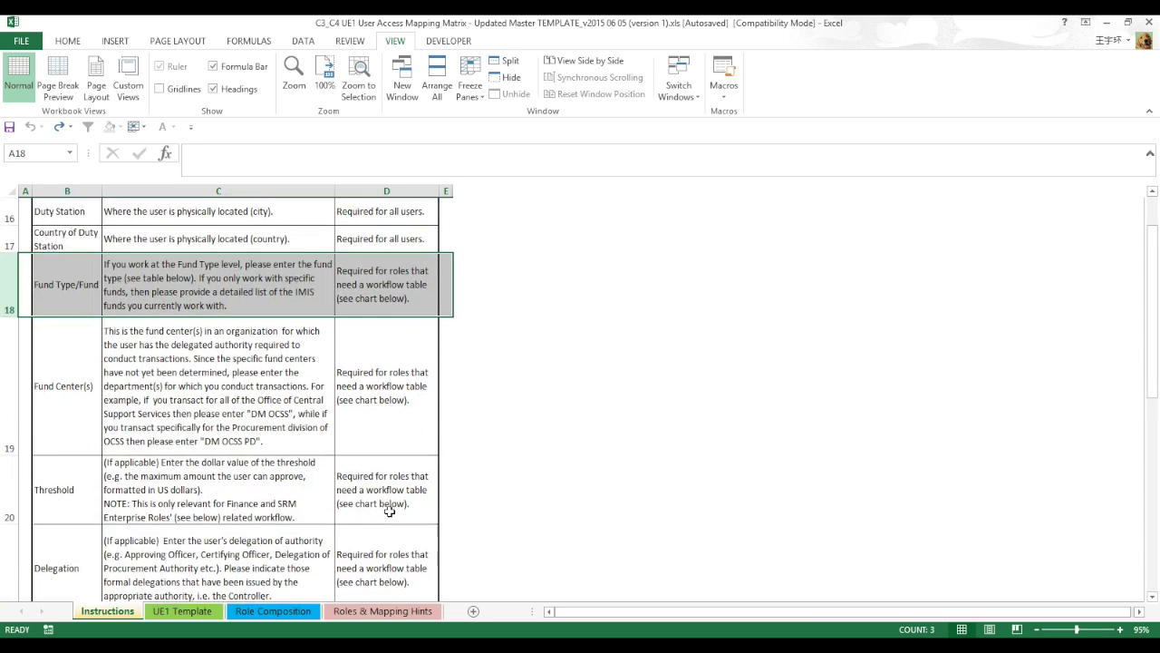
scroll(390, 512, down, 3)
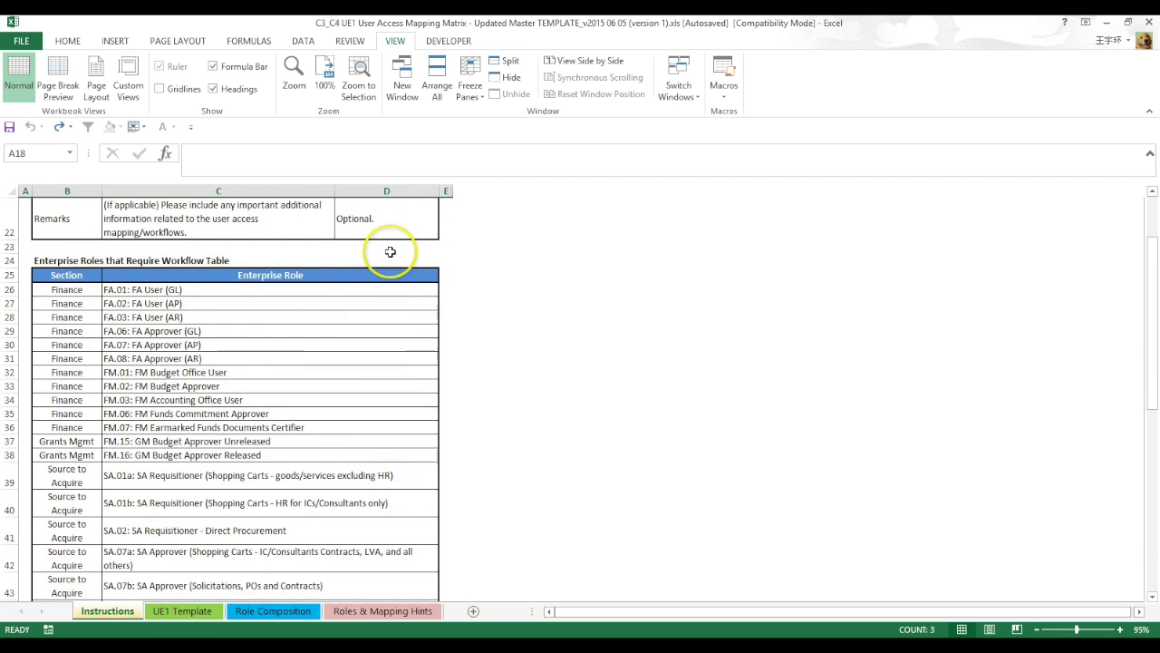
scroll(396, 248, up, 2)
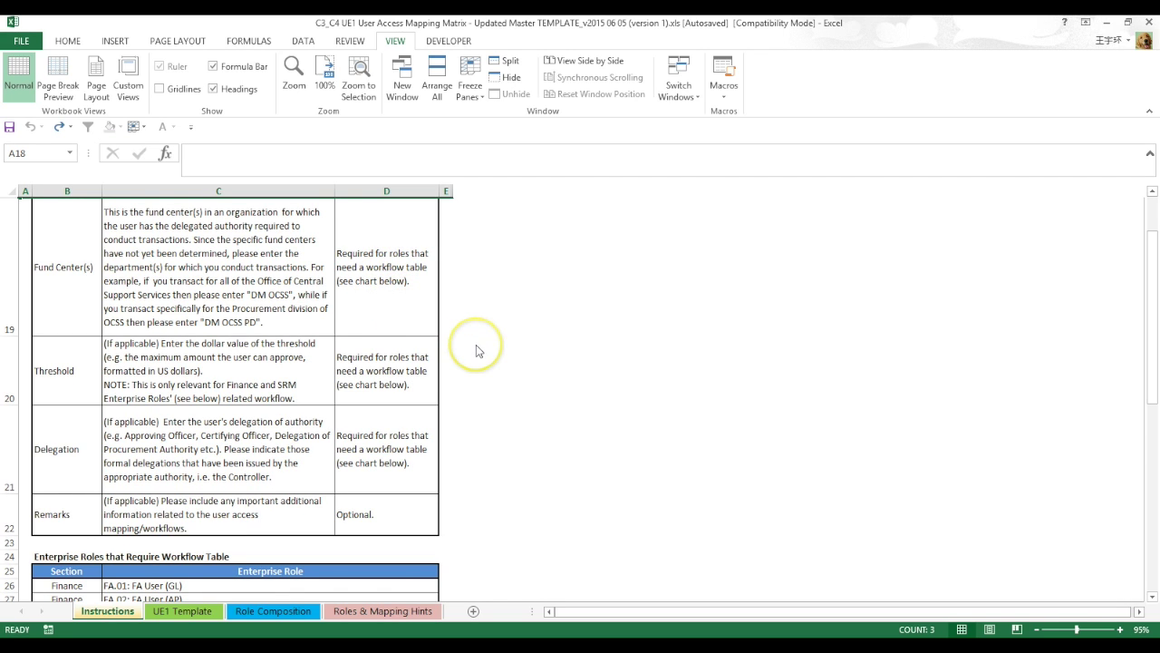
Step: Examine the Instructions sheet's tables of workflow roles, business area codes and fund types, and return to its beginning
scroll(479, 354, down, 5)
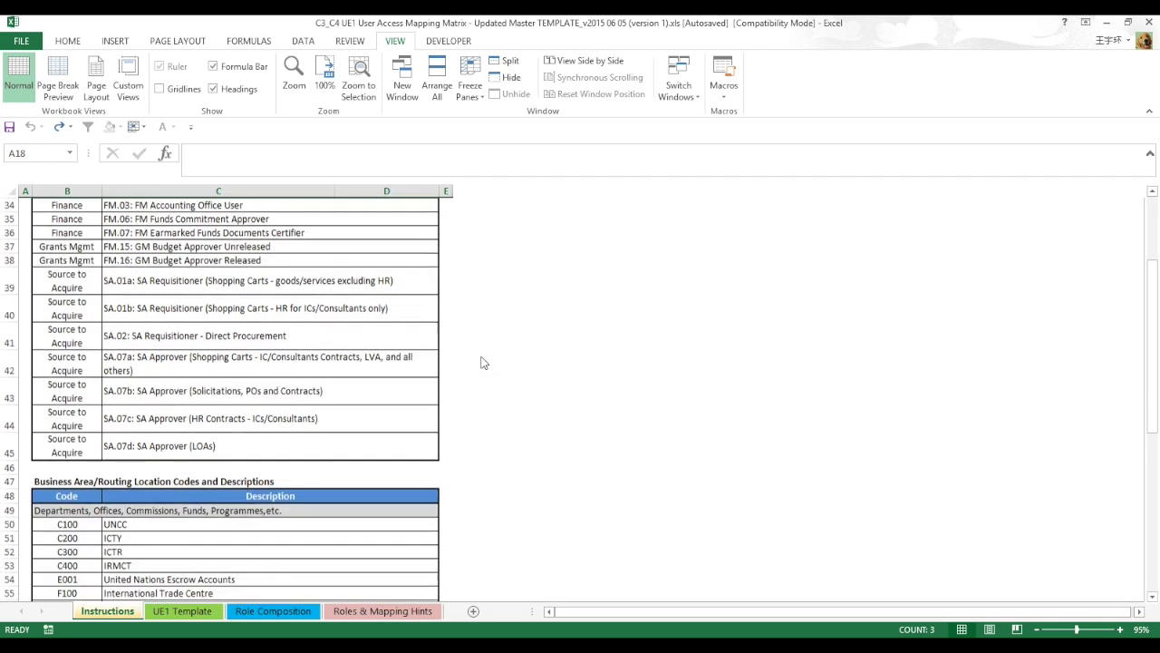
scroll(482, 362, down, 10)
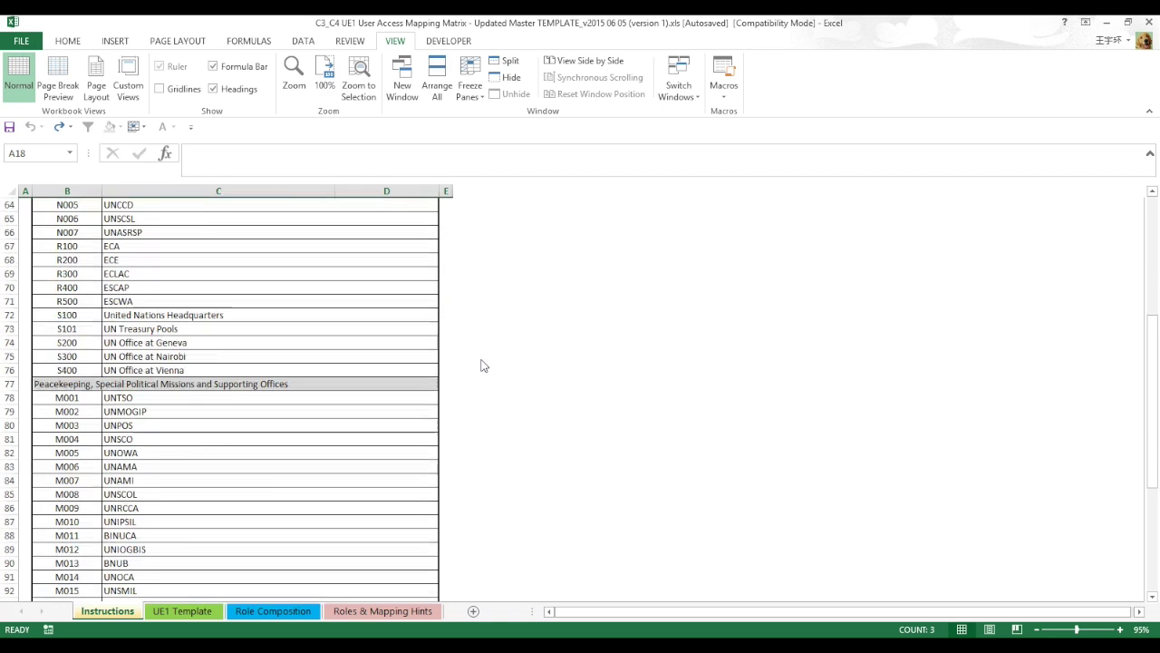
scroll(482, 366, down, 7)
scroll(482, 366, down, 11)
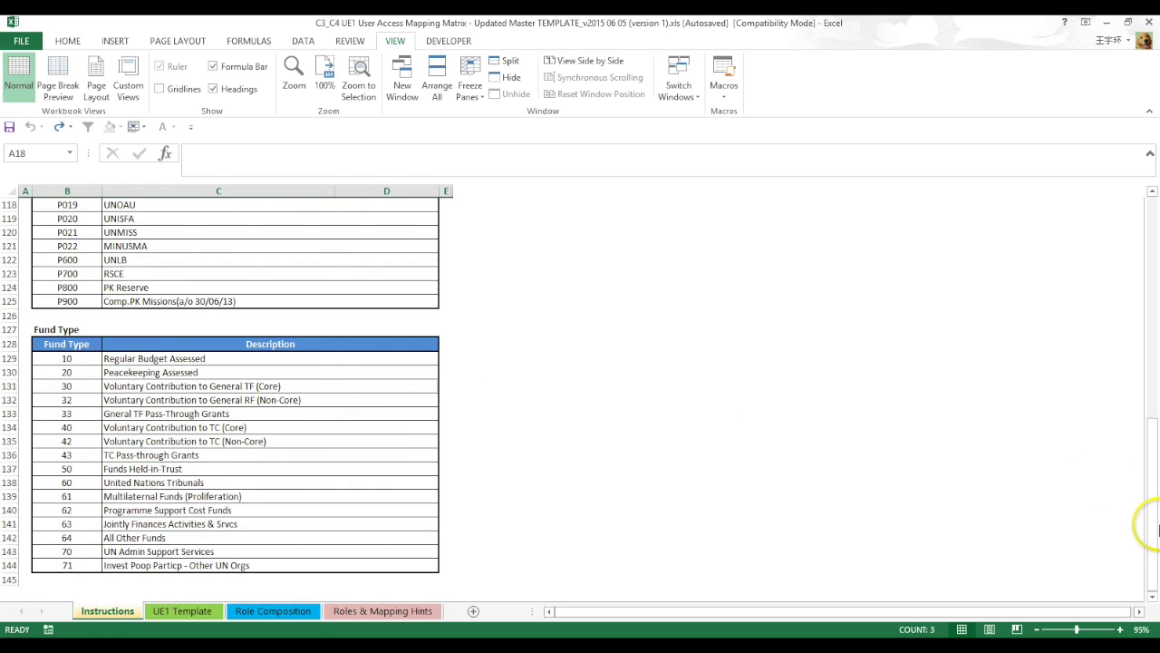
drag(1151, 529, 1157, 299)
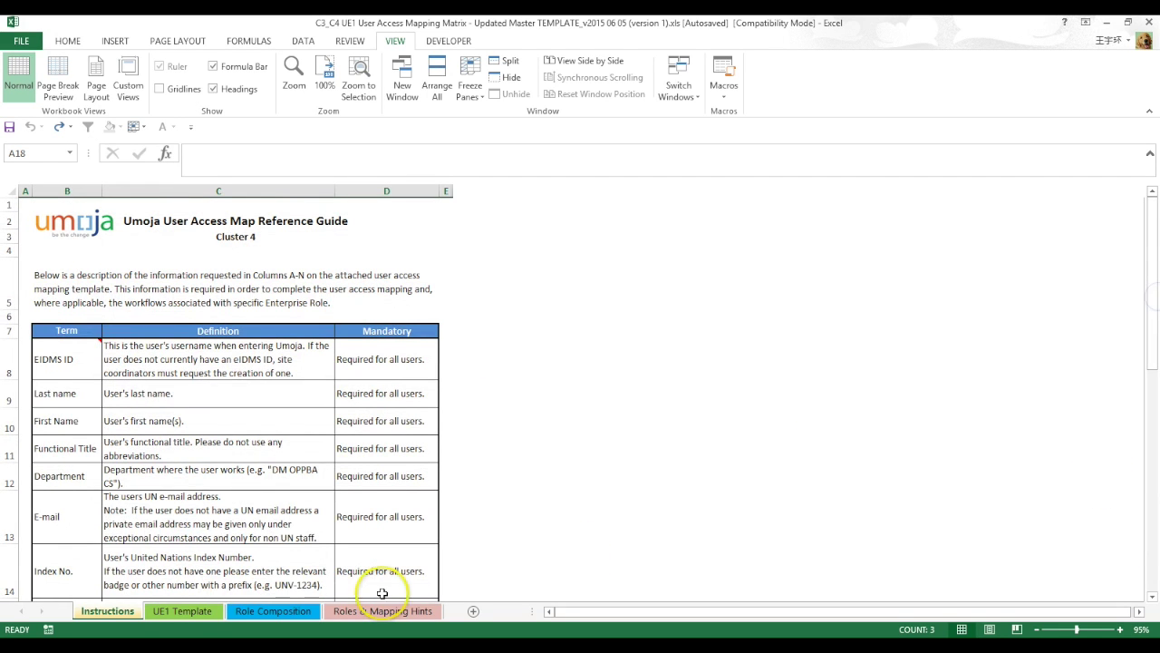
Step: Examine the user information columns and the enterprise role columns on the UE1 Template sheet
click(182, 610)
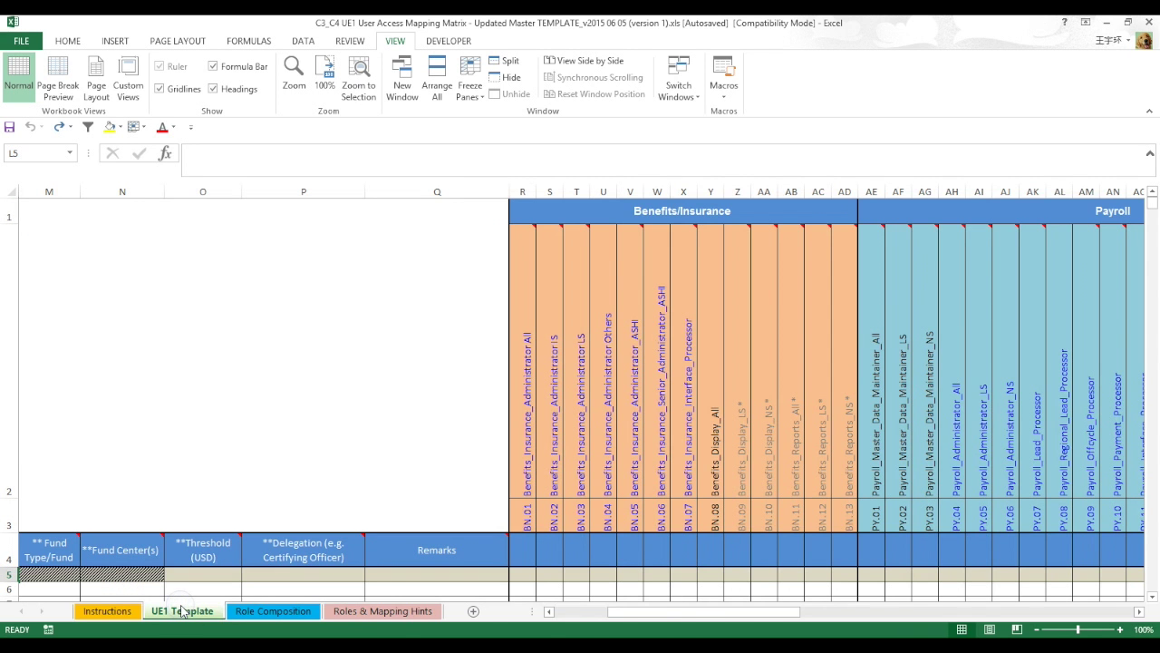
drag(667, 620, 599, 612)
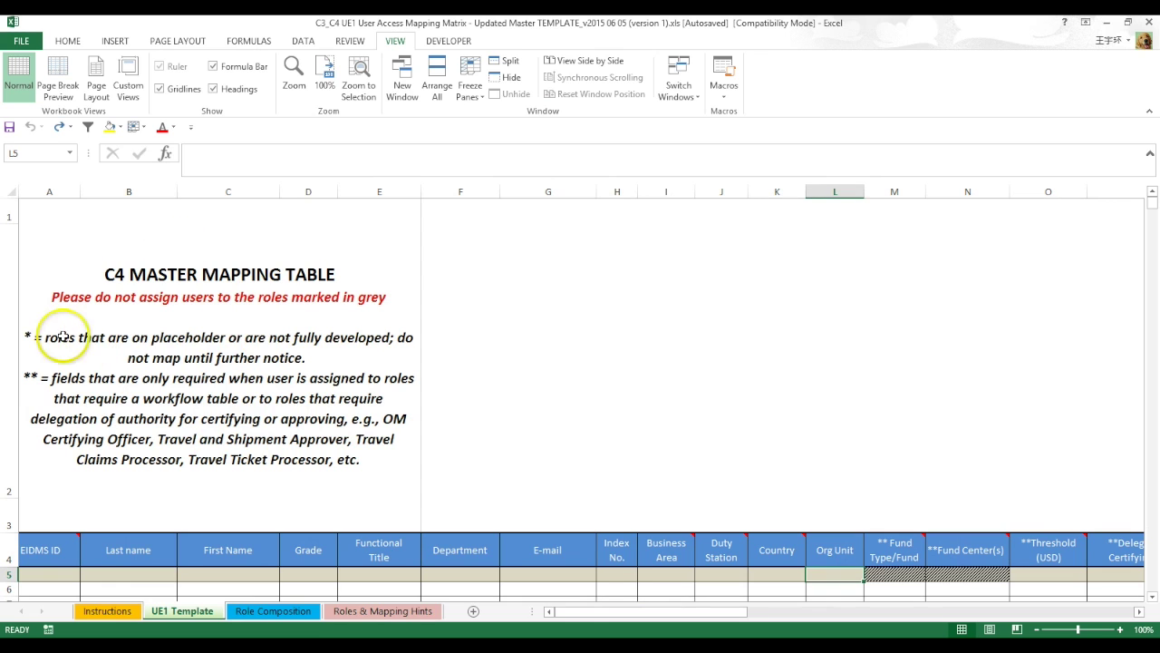
click(593, 616)
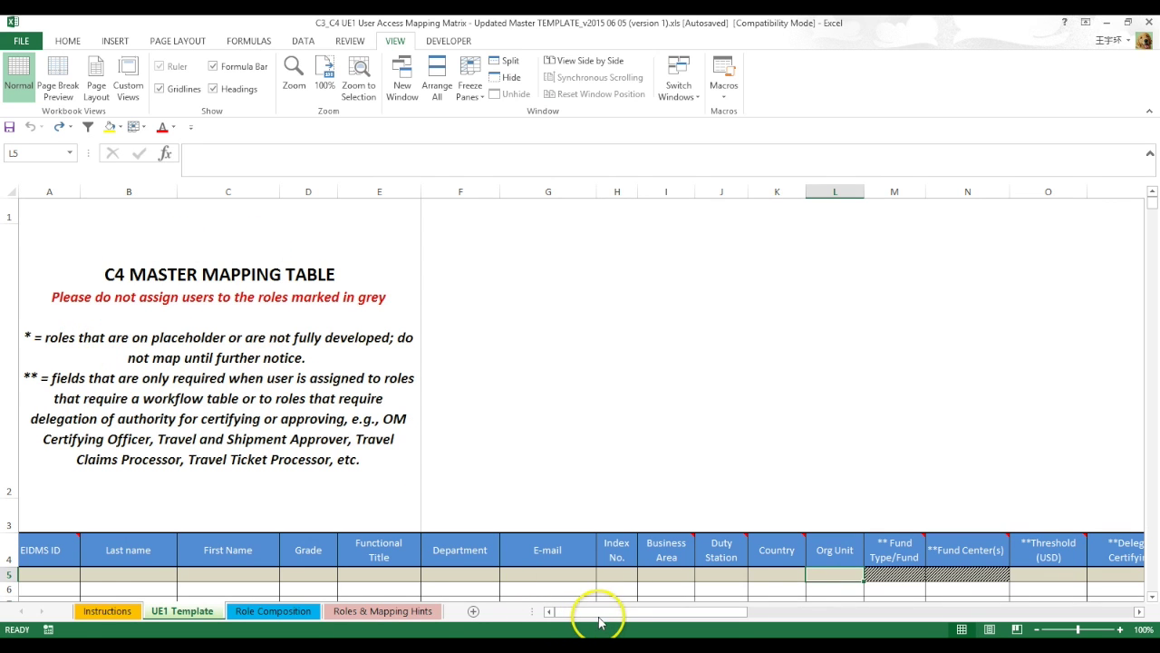
drag(599, 619, 649, 624)
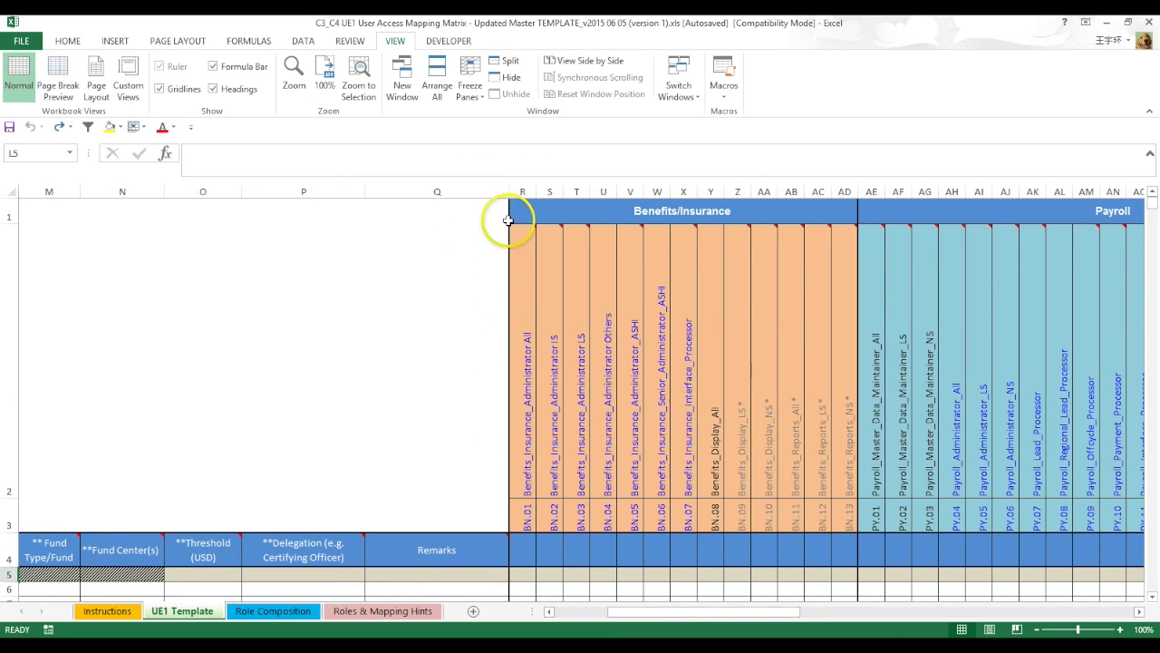
click(482, 484)
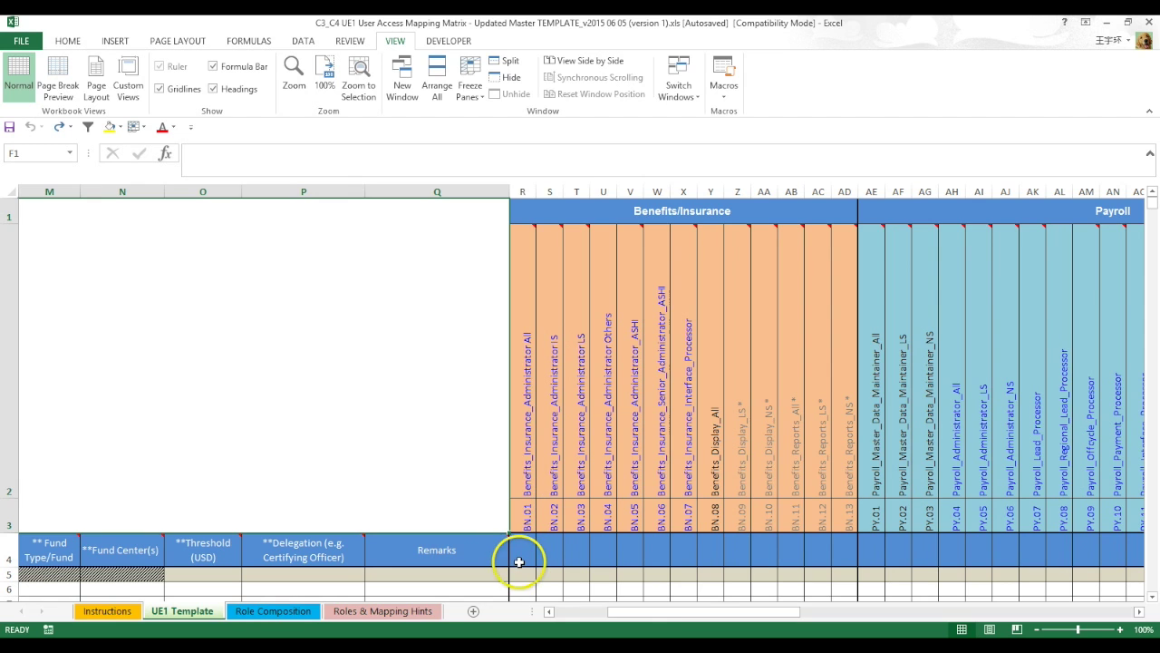
Step: Freeze the panes of the UE1 Template sheet at cell R6, with the columns from Business Area onward in view
click(518, 562)
drag(666, 614, 611, 618)
click(583, 586)
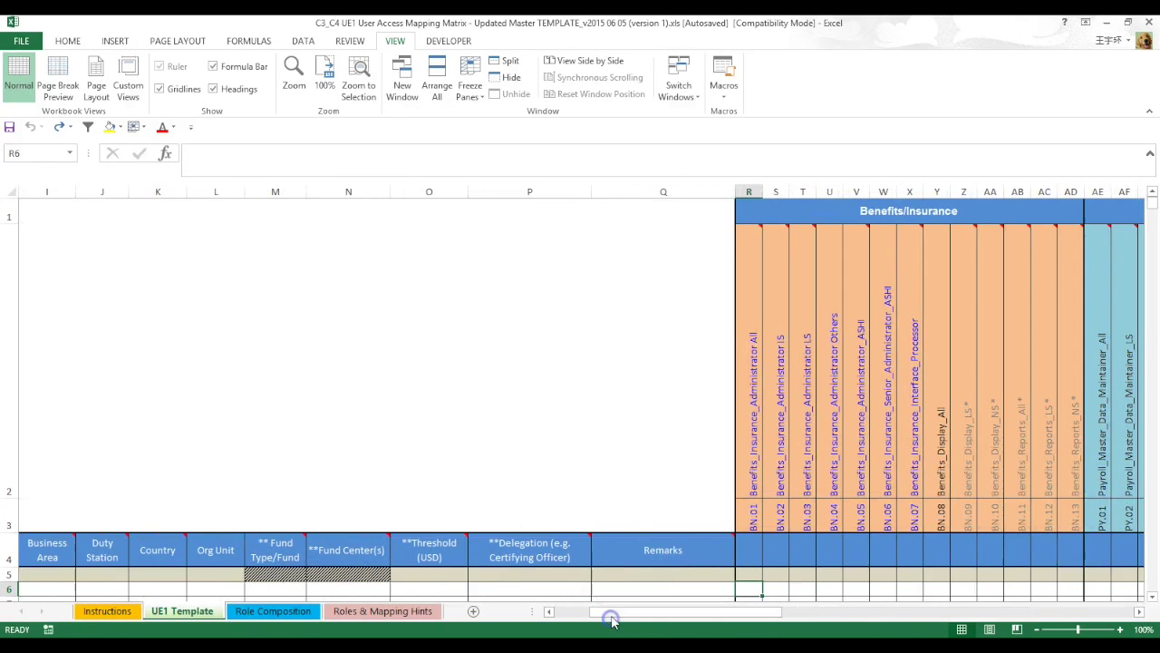
click(469, 87)
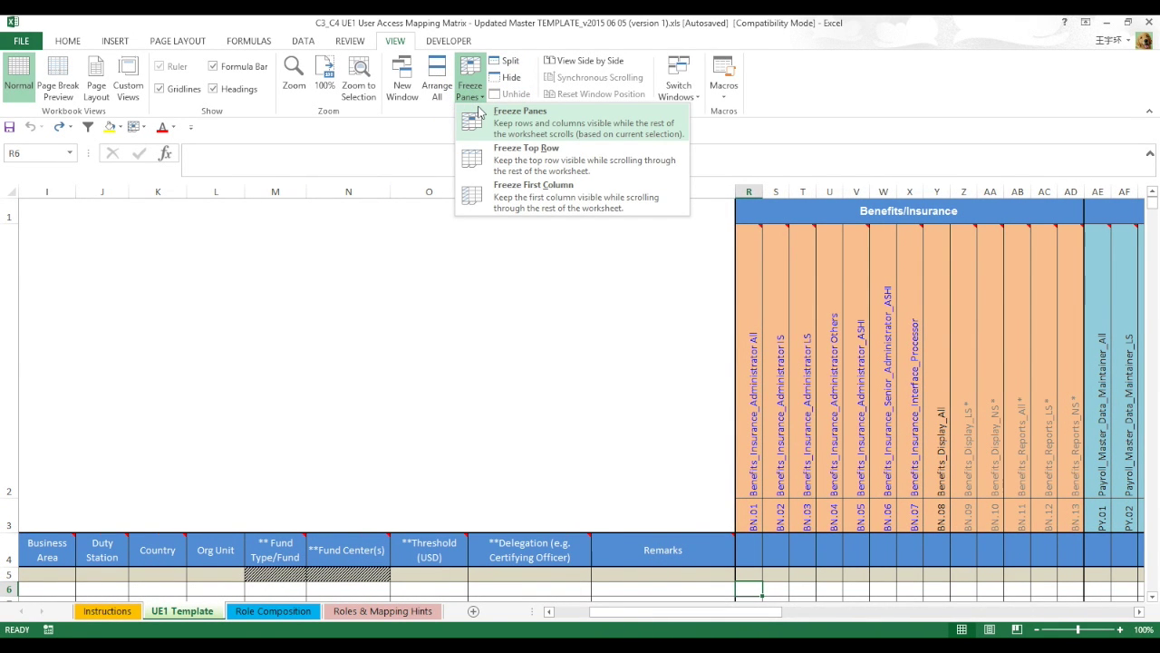
click(533, 116)
click(533, 131)
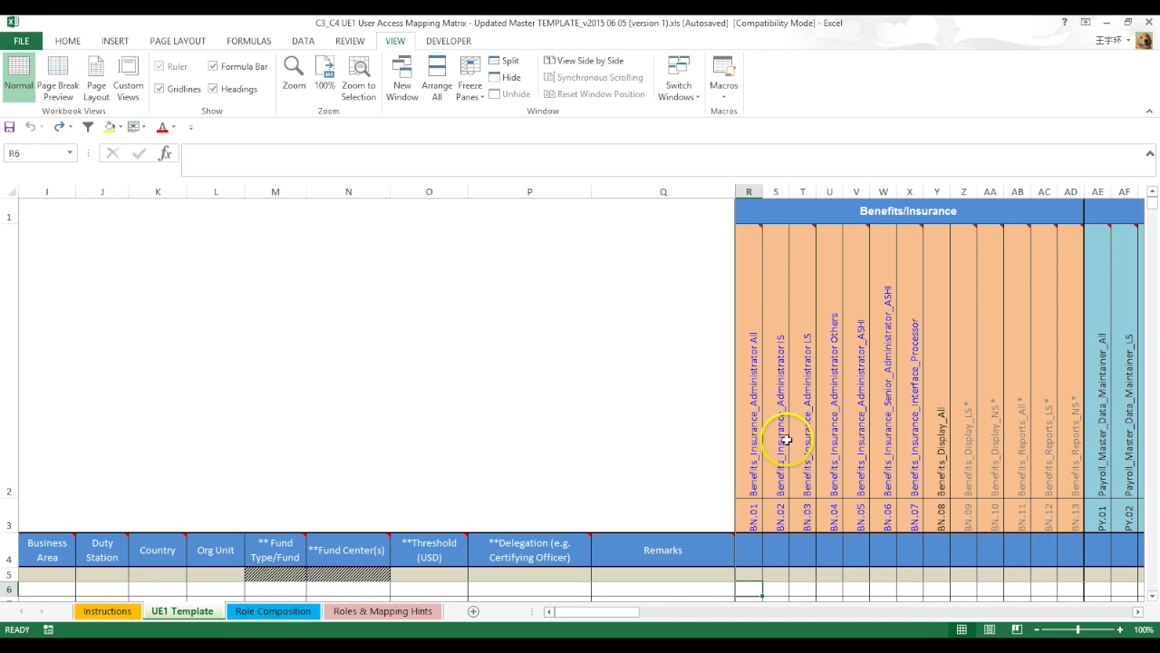
Step: Unfreeze the panes of the UE1 Template sheet
drag(616, 610, 564, 607)
click(470, 89)
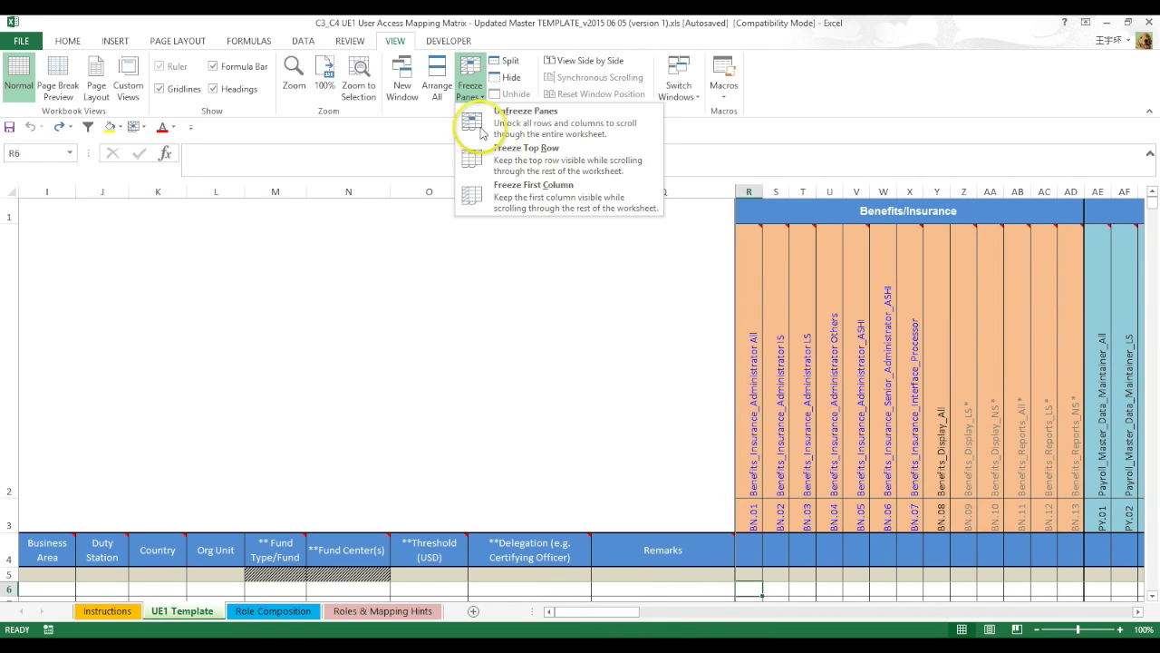
click(480, 116)
Step: Examine the main roles on the Role Composition sheet, including the two sub-roles listed under Benefits_Insurance_Administrator (all variations)
click(283, 612)
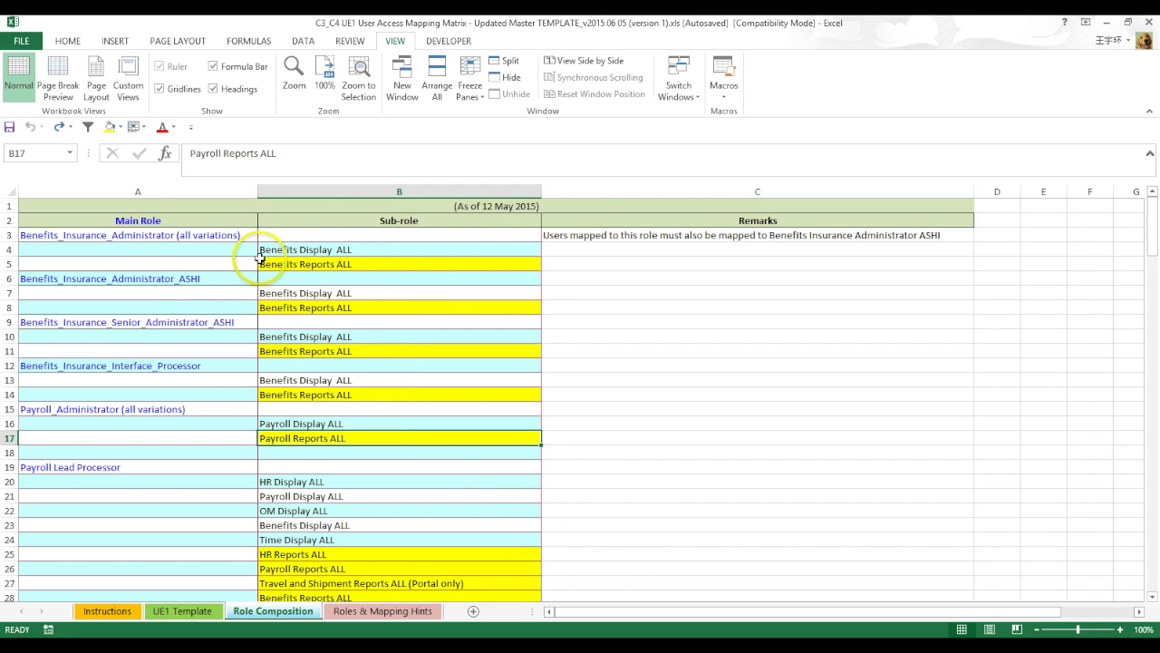
scroll(292, 335, down, 6)
scroll(290, 354, down, 3)
scroll(280, 357, up, 9)
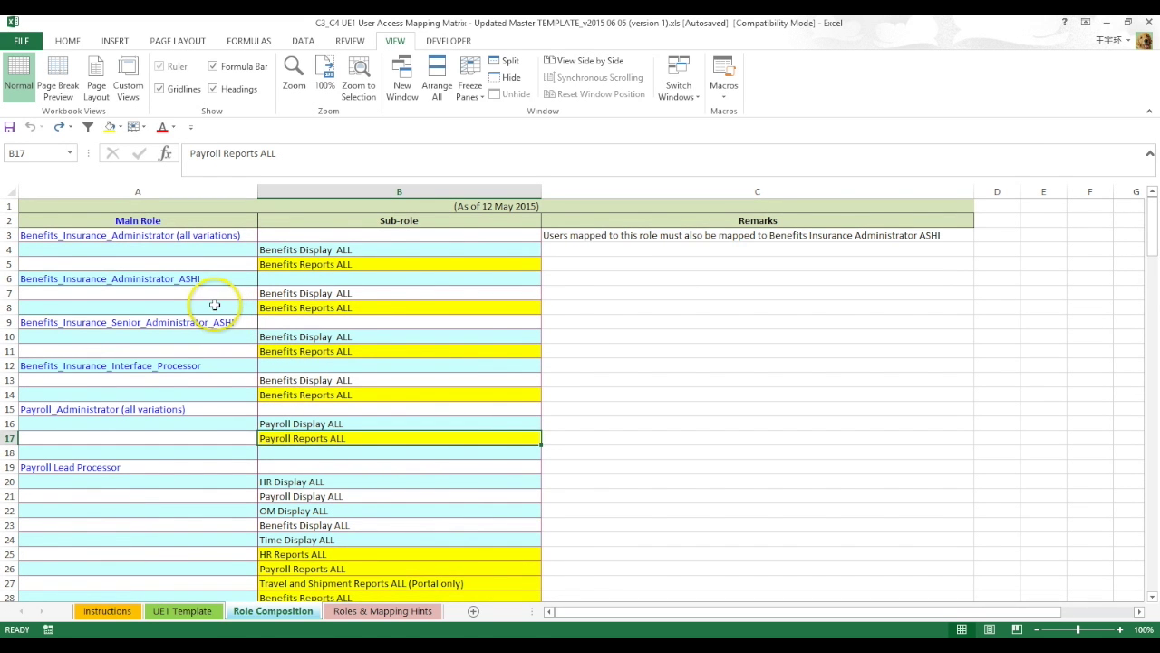
click(212, 235)
drag(299, 249, 302, 262)
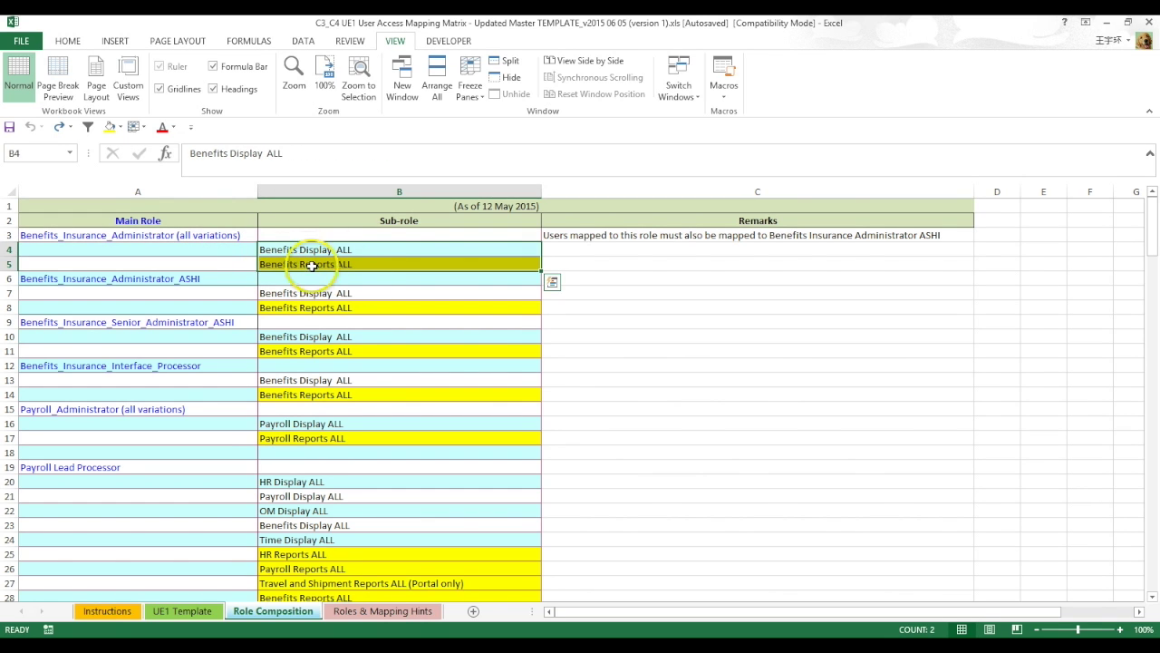
click(391, 280)
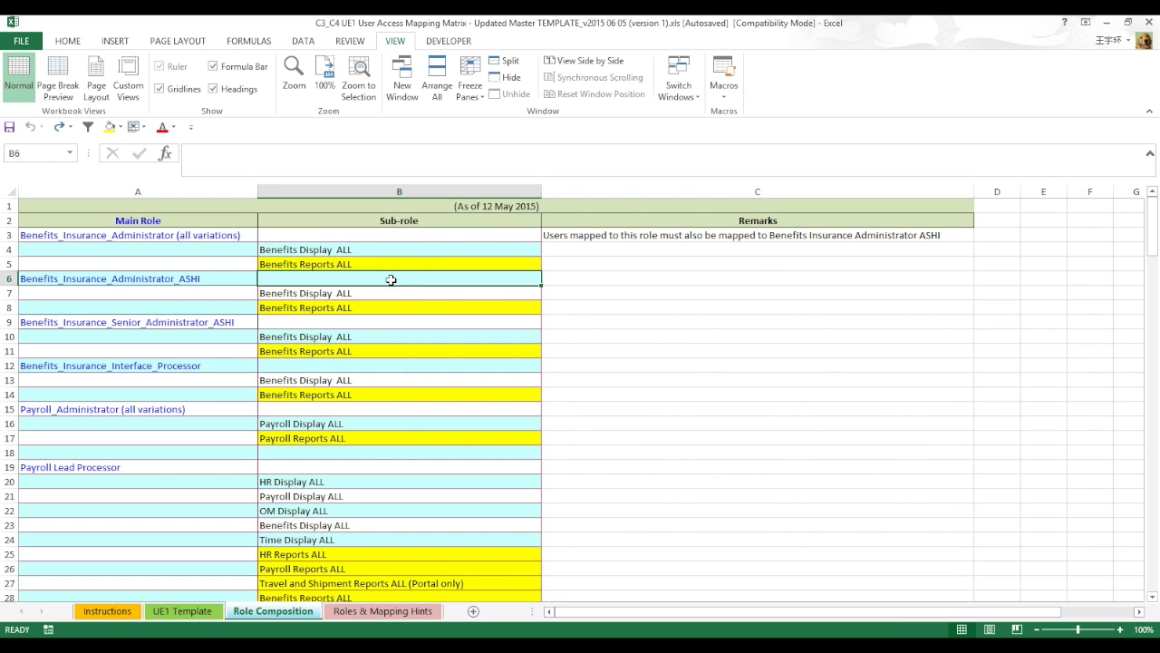
click(201, 232)
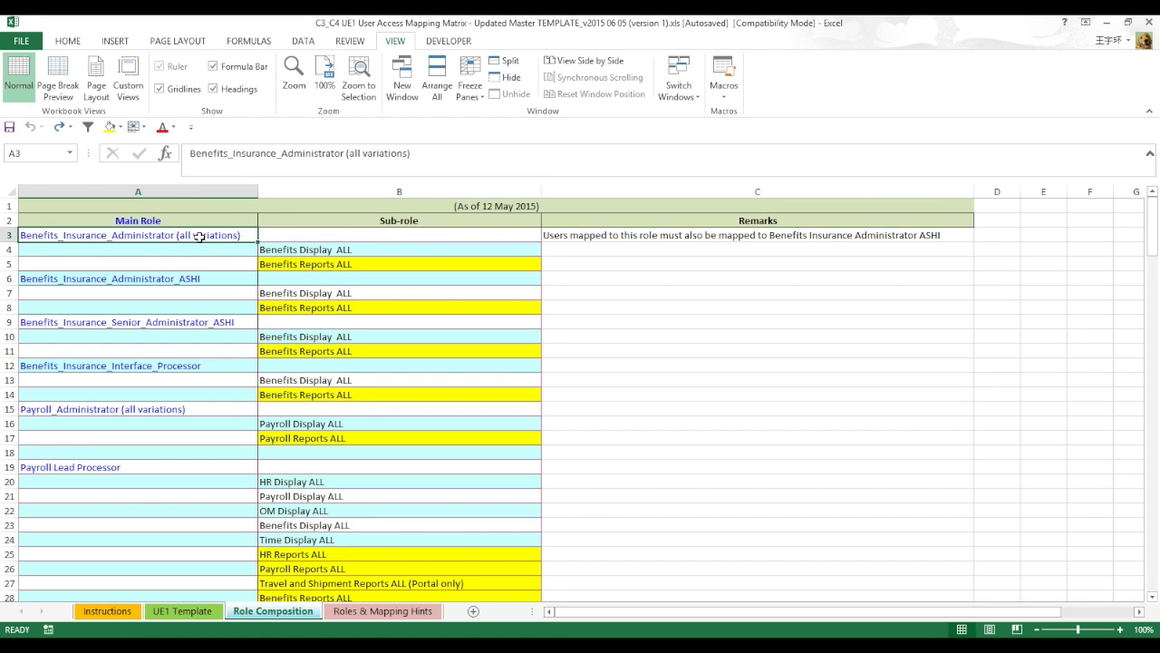
Step: On the UE1 Template sheet, highlight Benefits/Insurance main roles BN.01 to BN.07, greyed roles BN.09 to BN.13, and role BN.08 in turn
click(210, 613)
drag(569, 611, 643, 618)
drag(176, 426, 344, 517)
drag(390, 471, 496, 523)
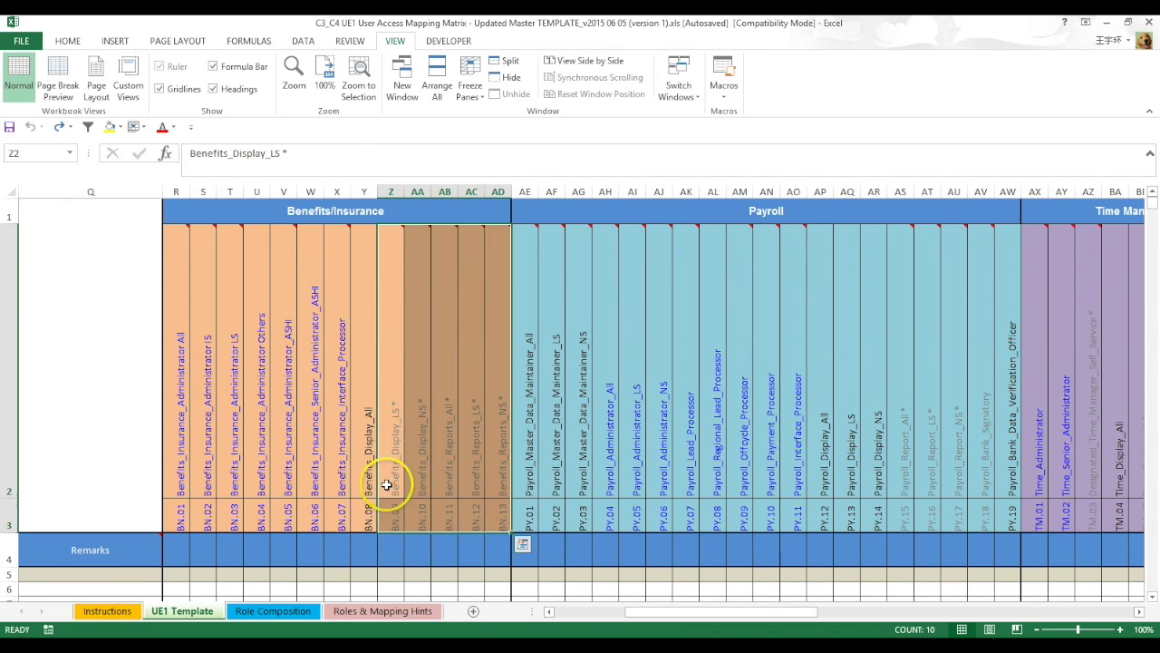
drag(371, 469, 370, 512)
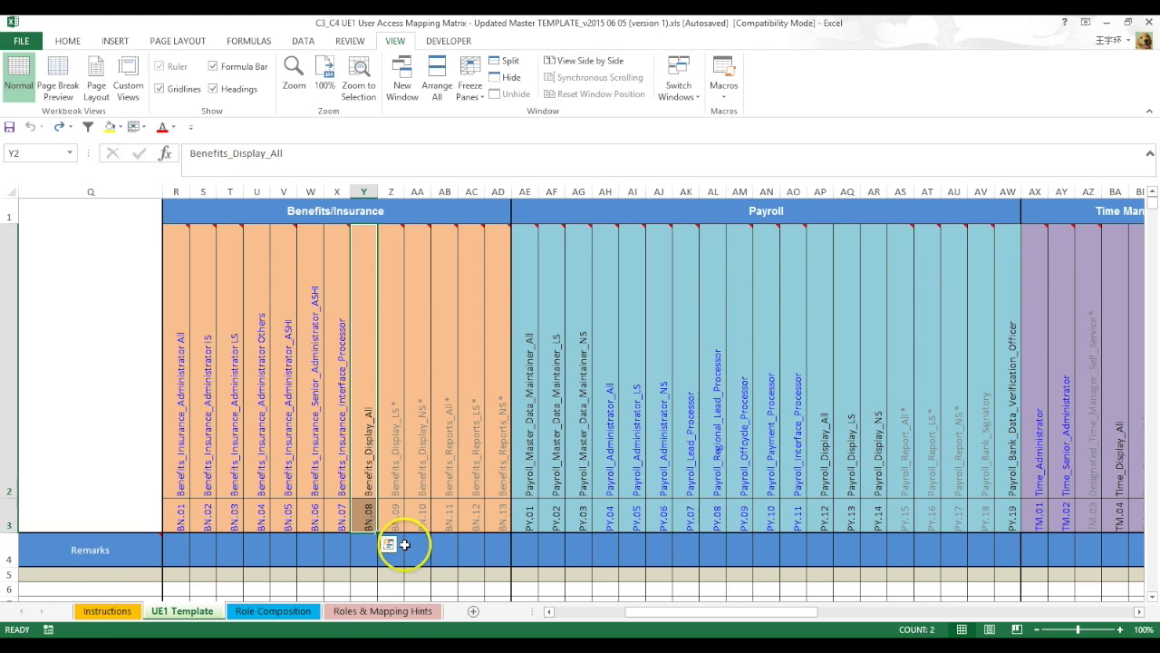
click(403, 555)
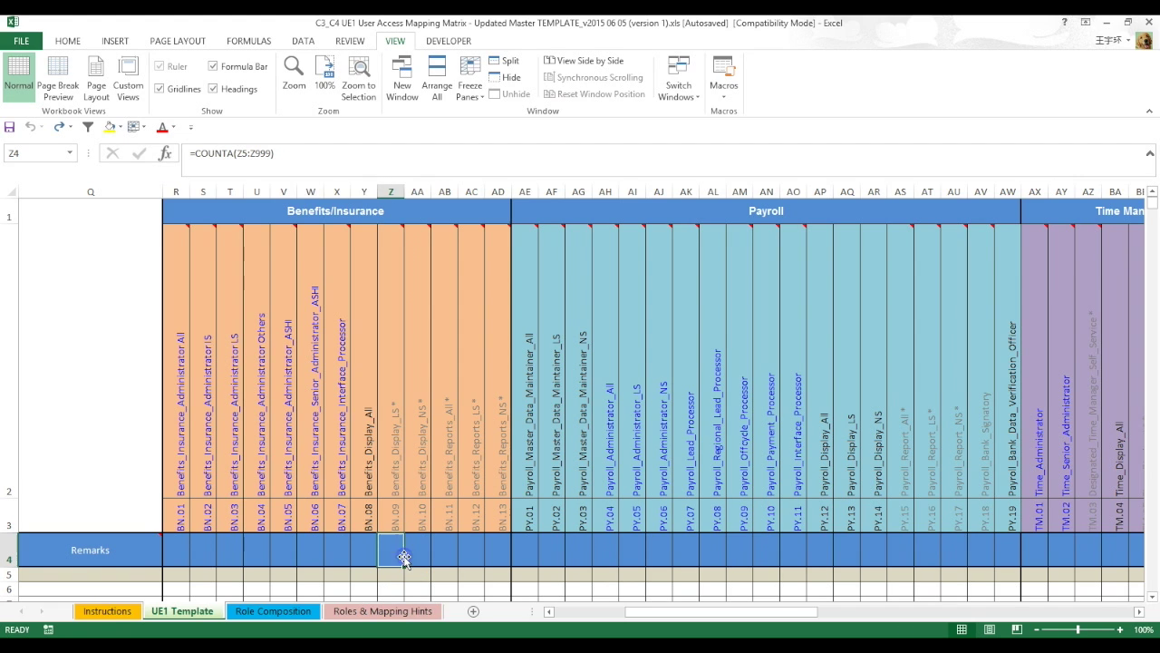
Step: Review the Role Composition list again and read the header comments on the Benefits/Insurance roles in the UE1 Template sheet
click(273, 611)
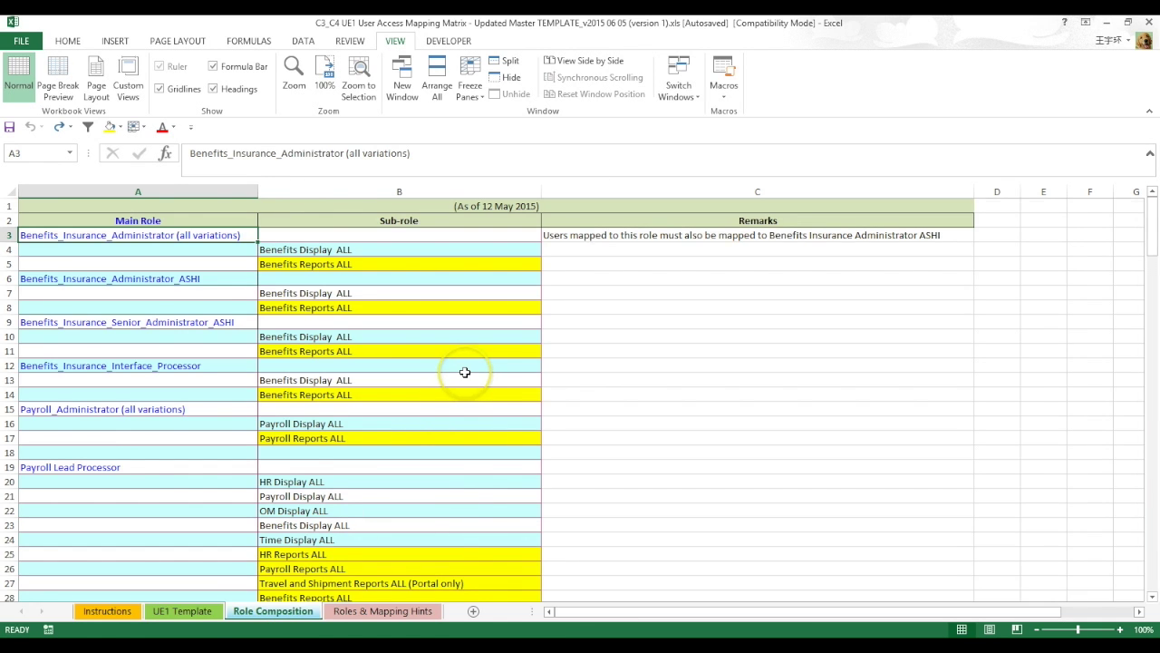
scroll(464, 377, down, 6)
scroll(464, 376, up, 6)
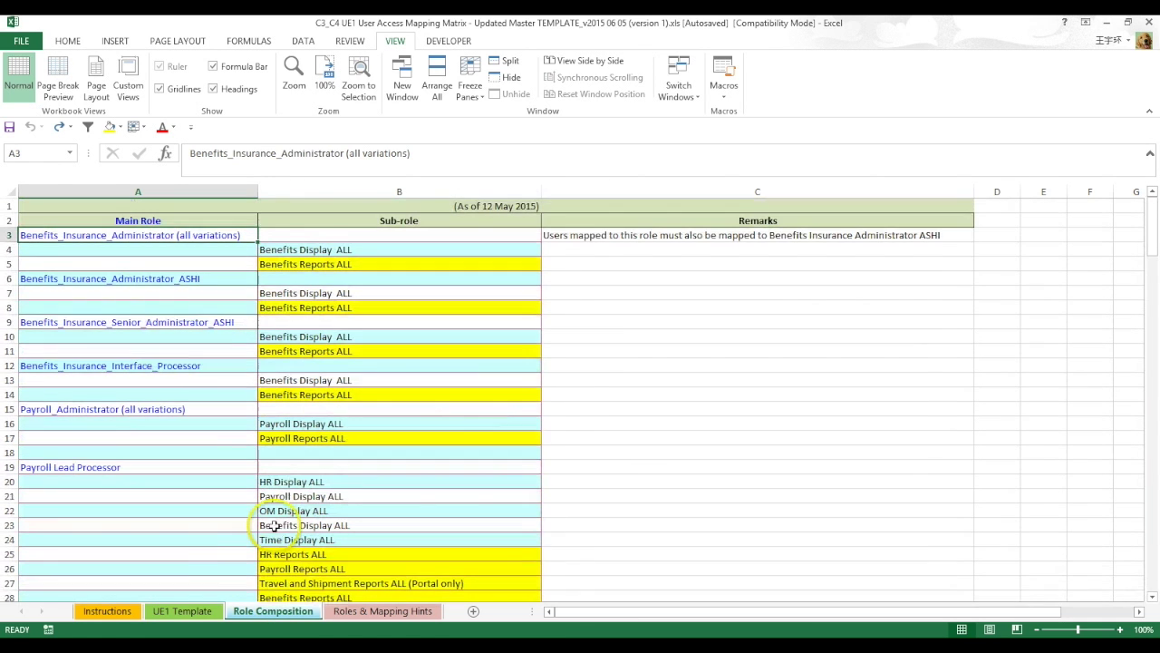
click(182, 610)
mouse_move(423, 228)
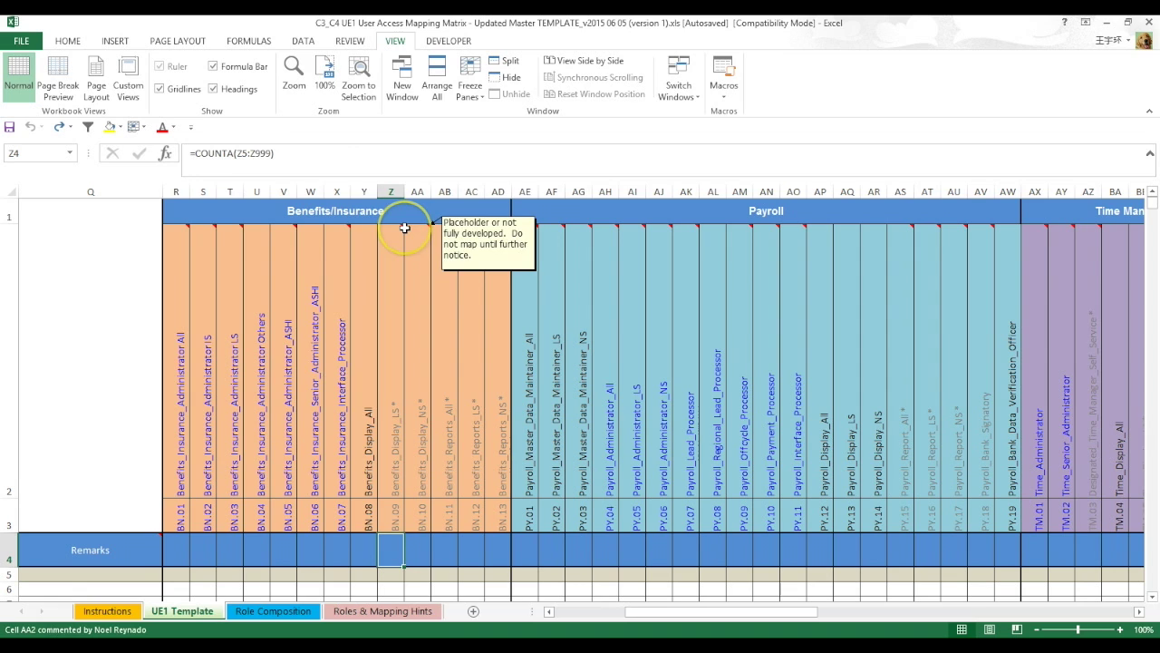
mouse_move(348, 226)
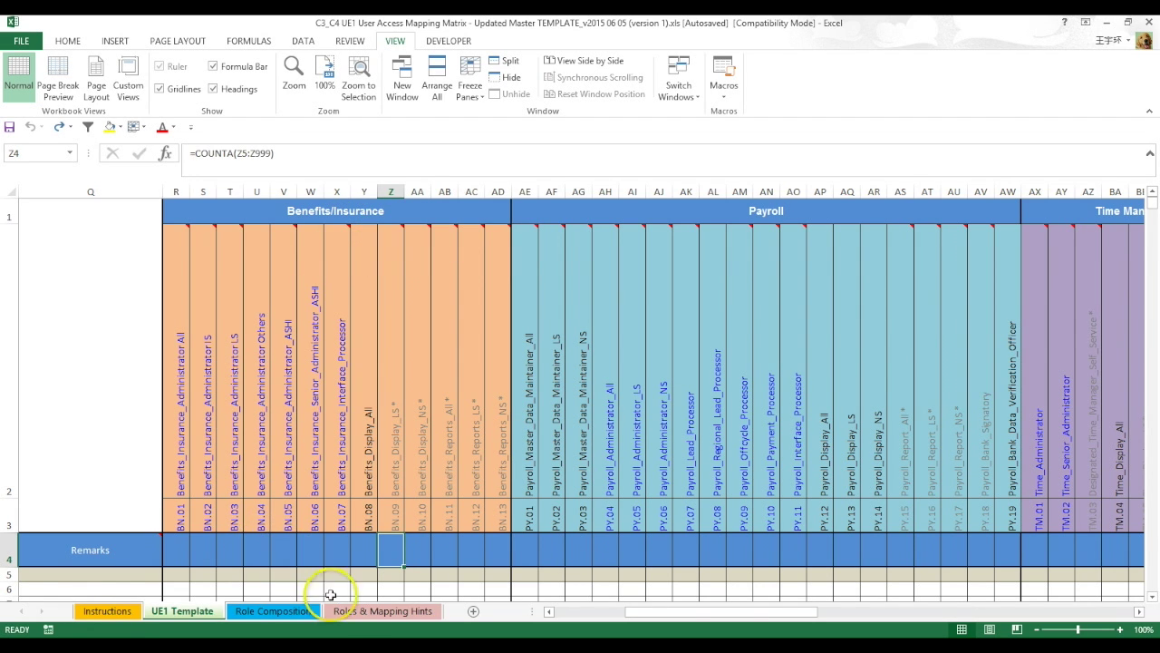
Step: Show the start of the Roles & Mapping Hints list and select its whole Mapping Hints column
click(352, 613)
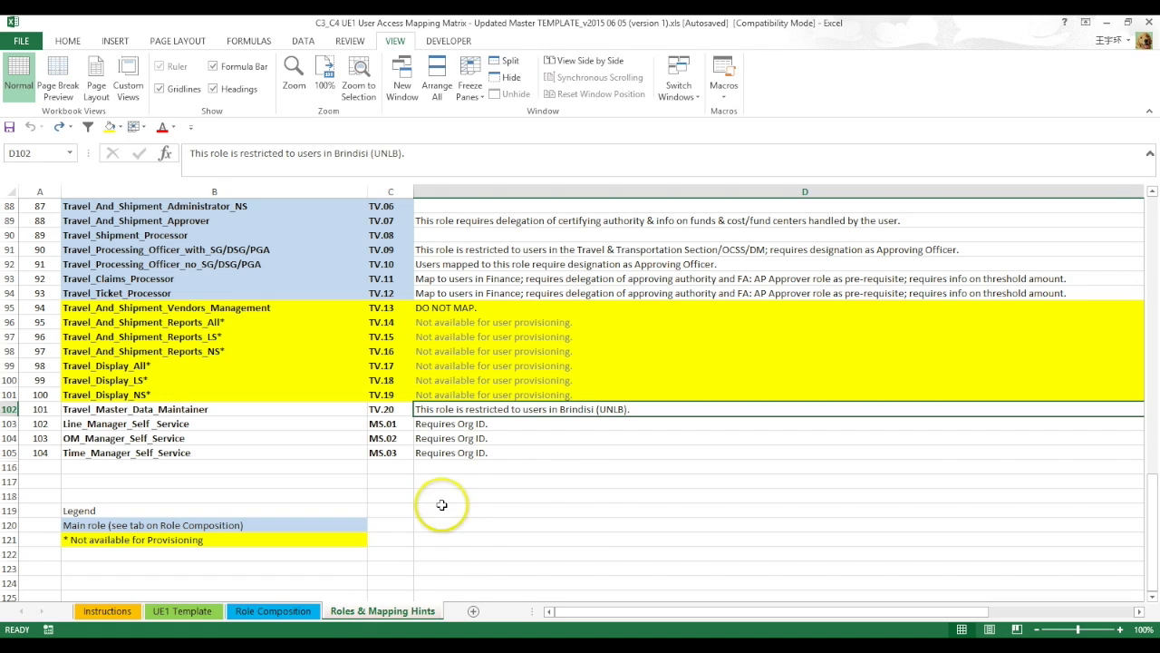
scroll(422, 486, up, 20)
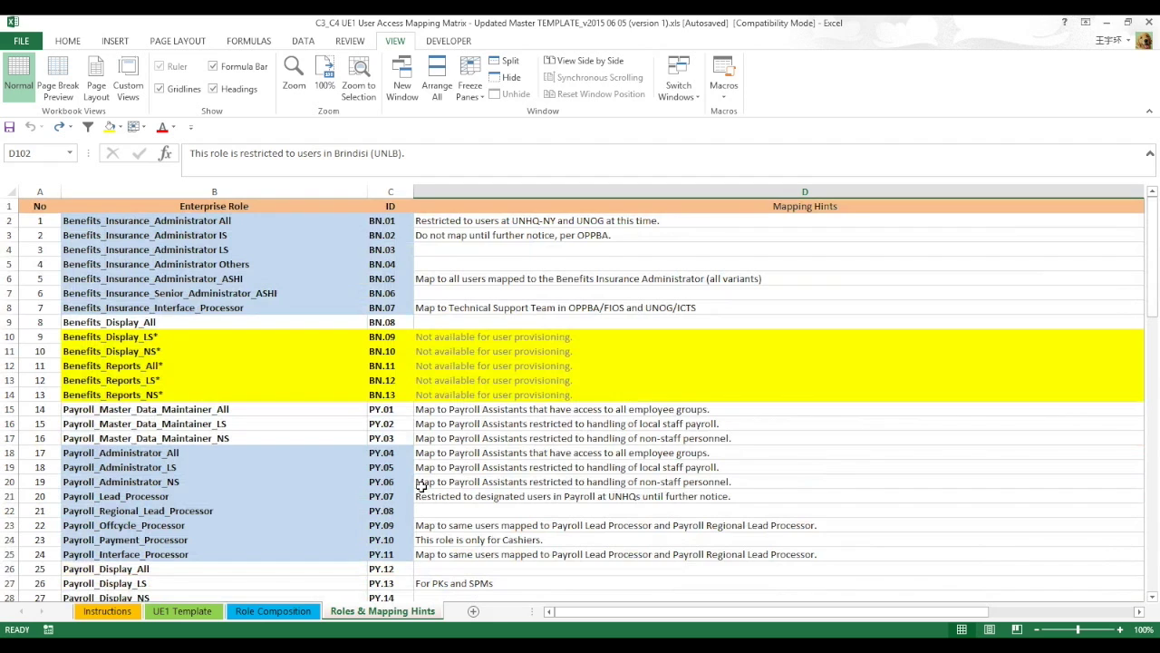
click(658, 190)
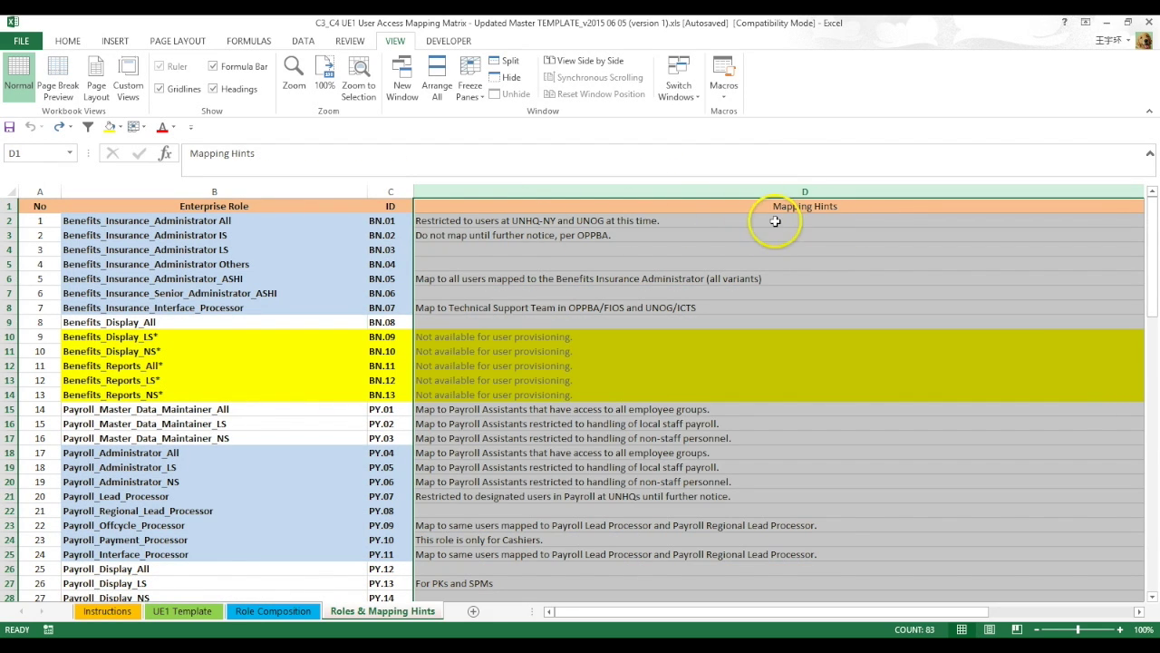
Step: Read through the mapping hints for the Benefits, Payroll and Time roles on the Roles & Mapping Hints sheet
scroll(627, 349, down, 3)
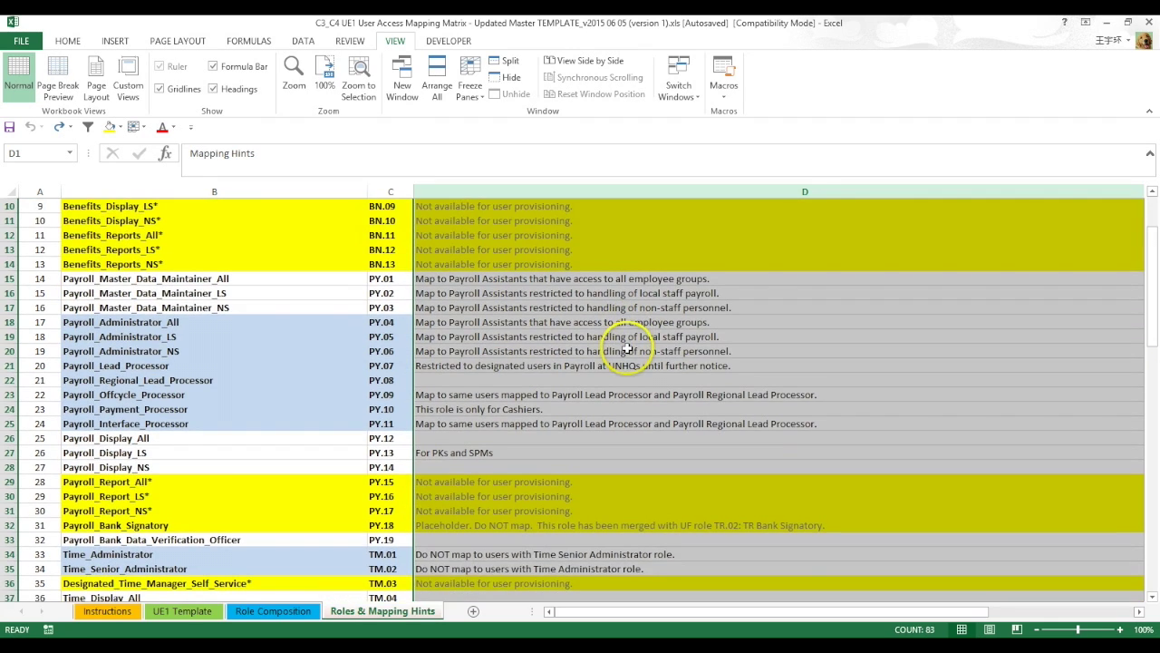
scroll(627, 349, down, 1)
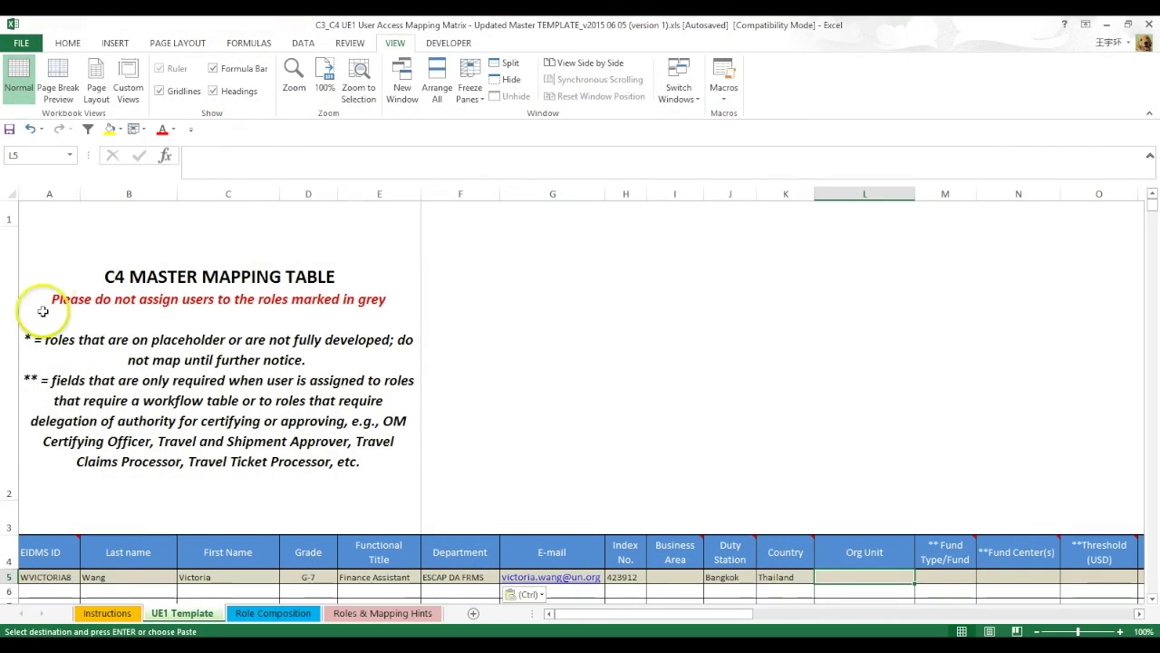
Step: On the UE1 Template sheet, highlight the EIDMS ID column, its header and the sample user's entry in row 5
click(50, 193)
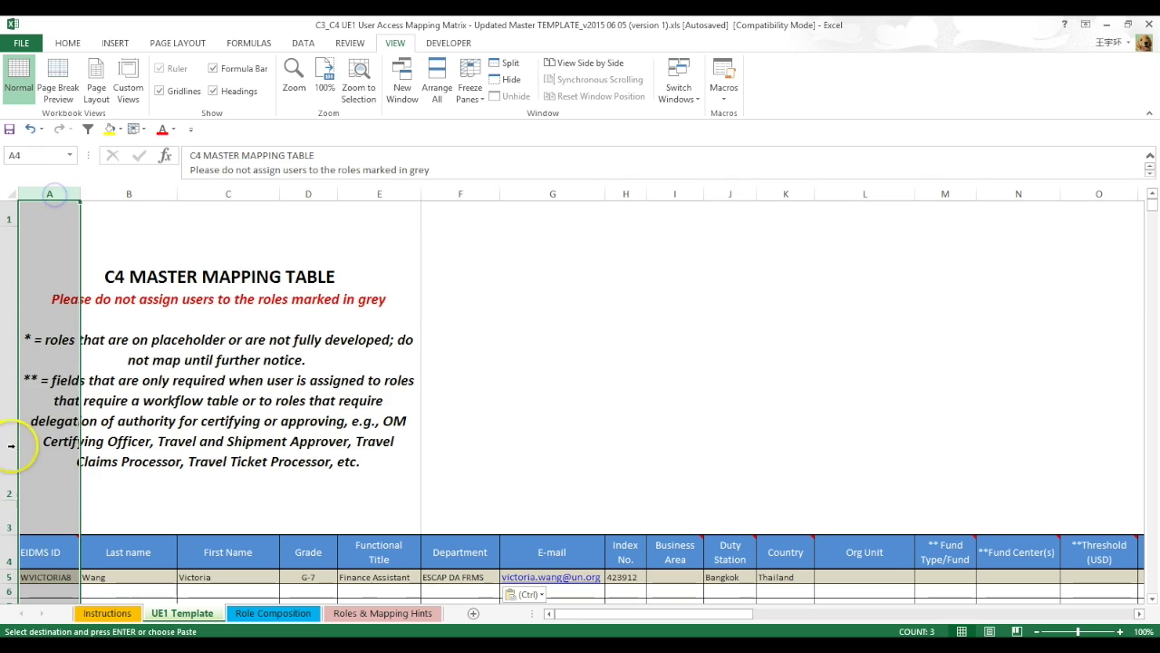
click(76, 546)
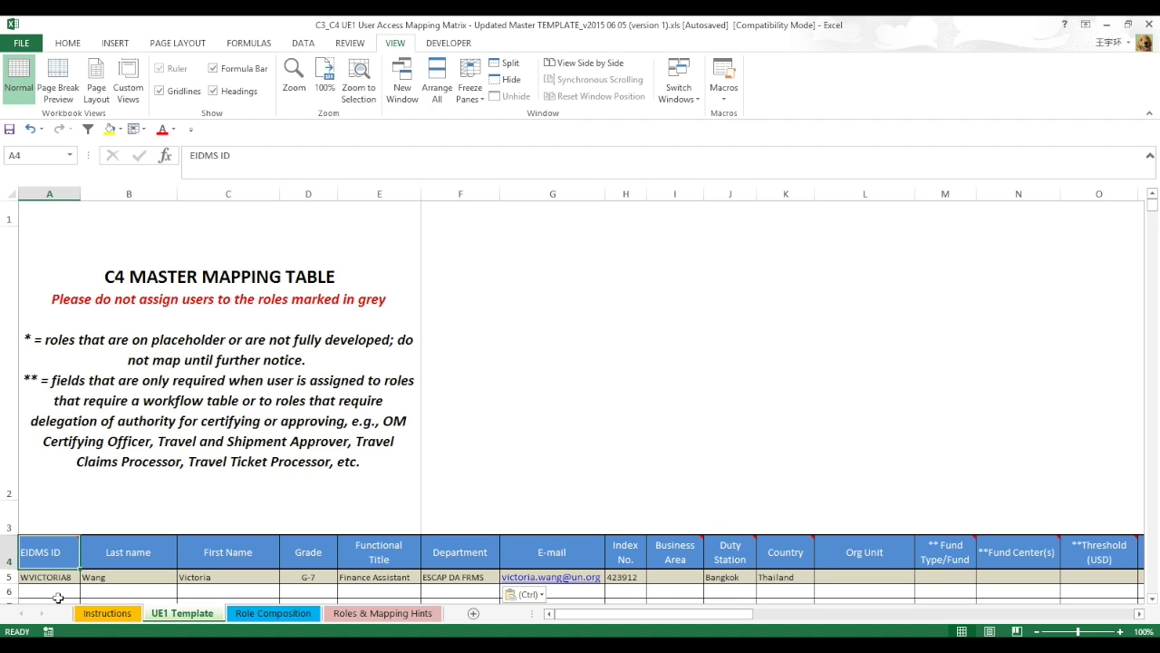
click(51, 580)
mouse_move(27, 559)
click(73, 534)
click(55, 580)
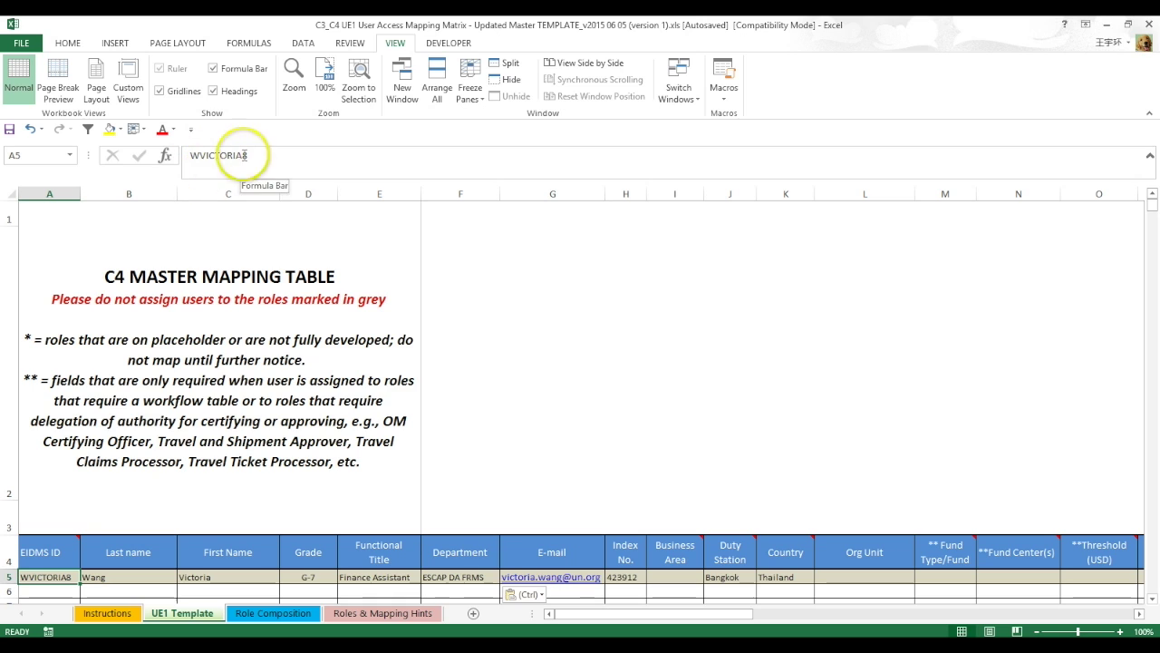
Step: Inspect the sample user's grade, functional title, duty station, index number and e-mail entries in row 5
click(293, 576)
click(381, 578)
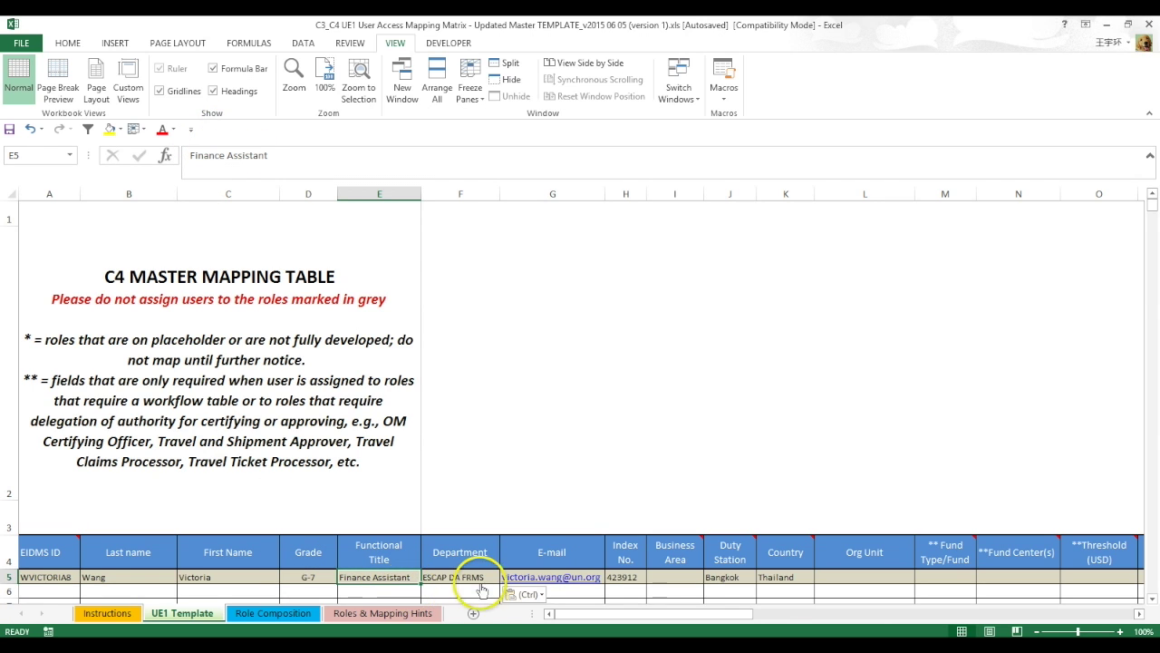
click(725, 578)
click(624, 578)
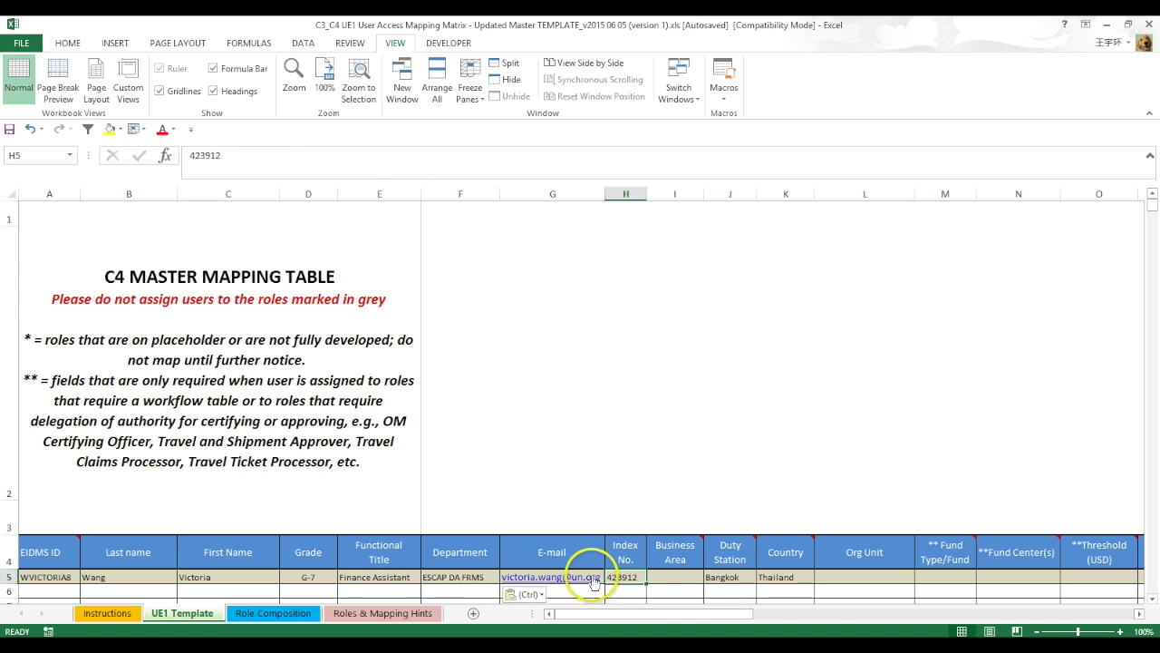
key(Left)
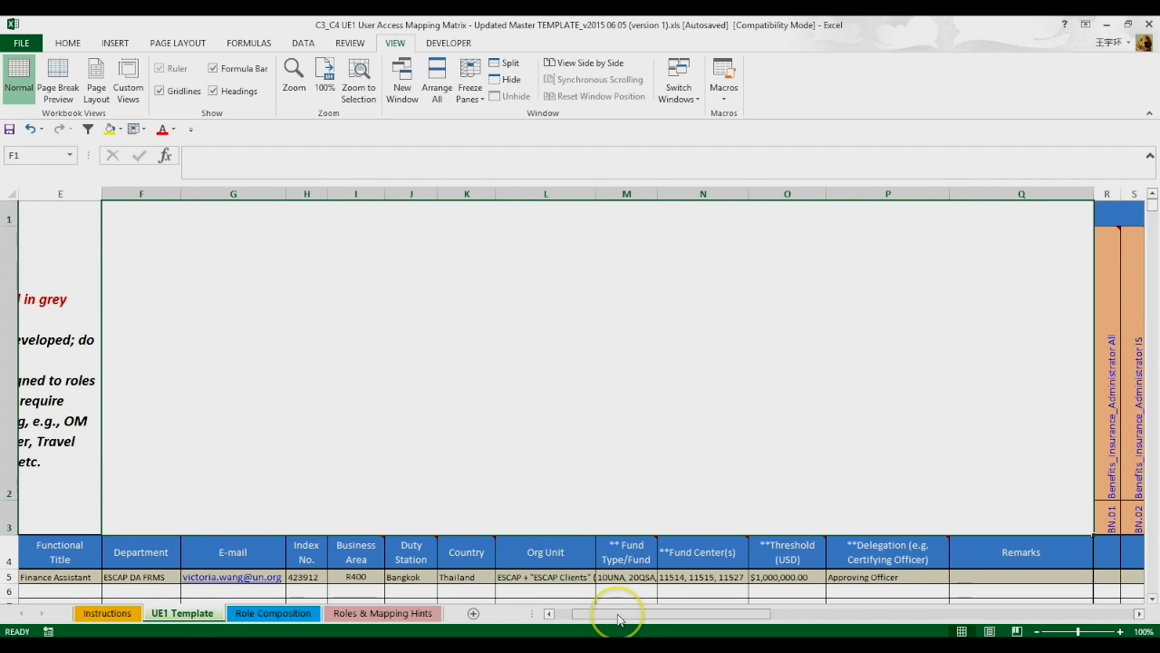
Step: Inspect the double-asterisk headers Fund Type/Fund, Fund Center(s), Threshold (USD) and Delegation in turn, including their comments
drag(618, 619, 618, 618)
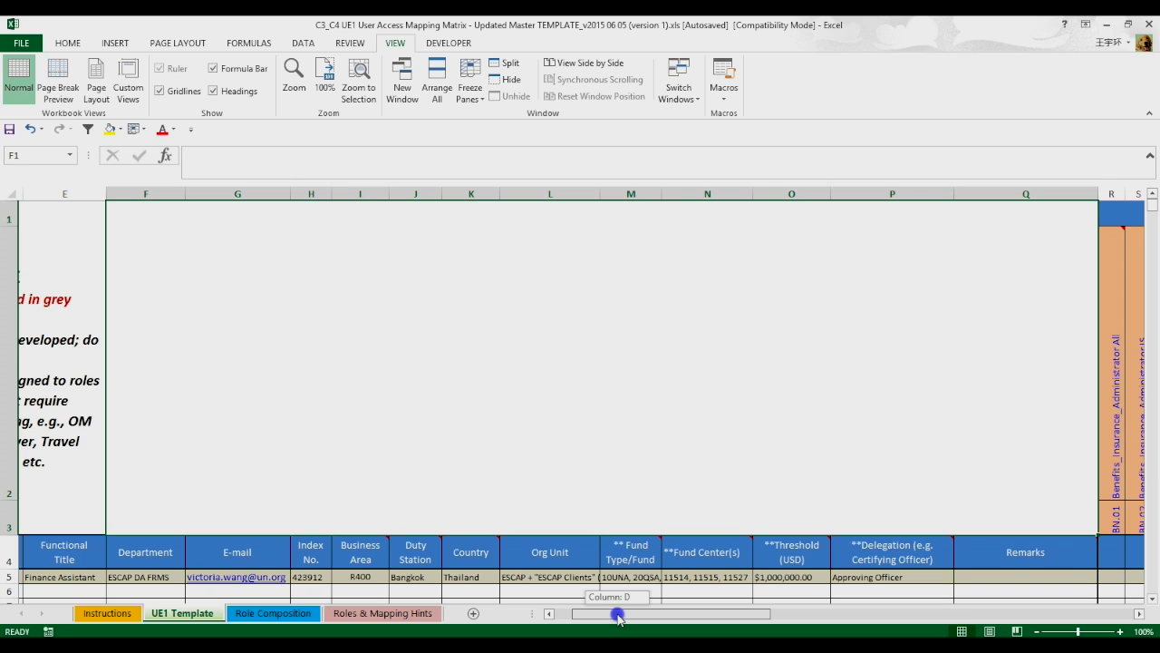
drag(618, 614, 618, 613)
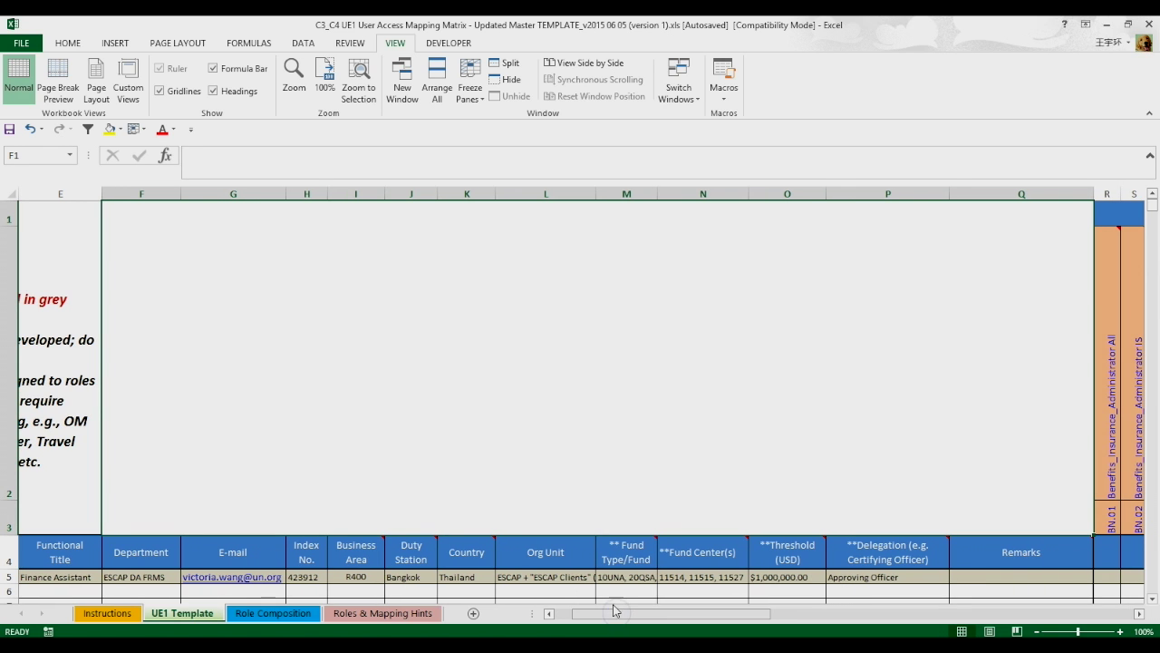
click(617, 543)
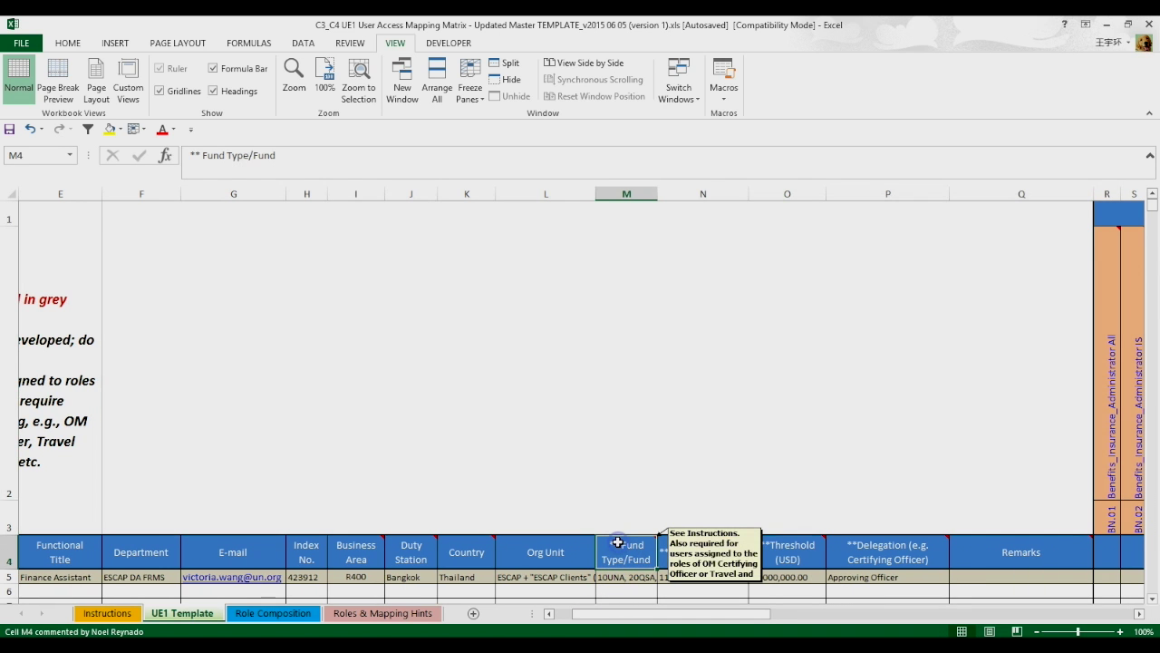
click(725, 554)
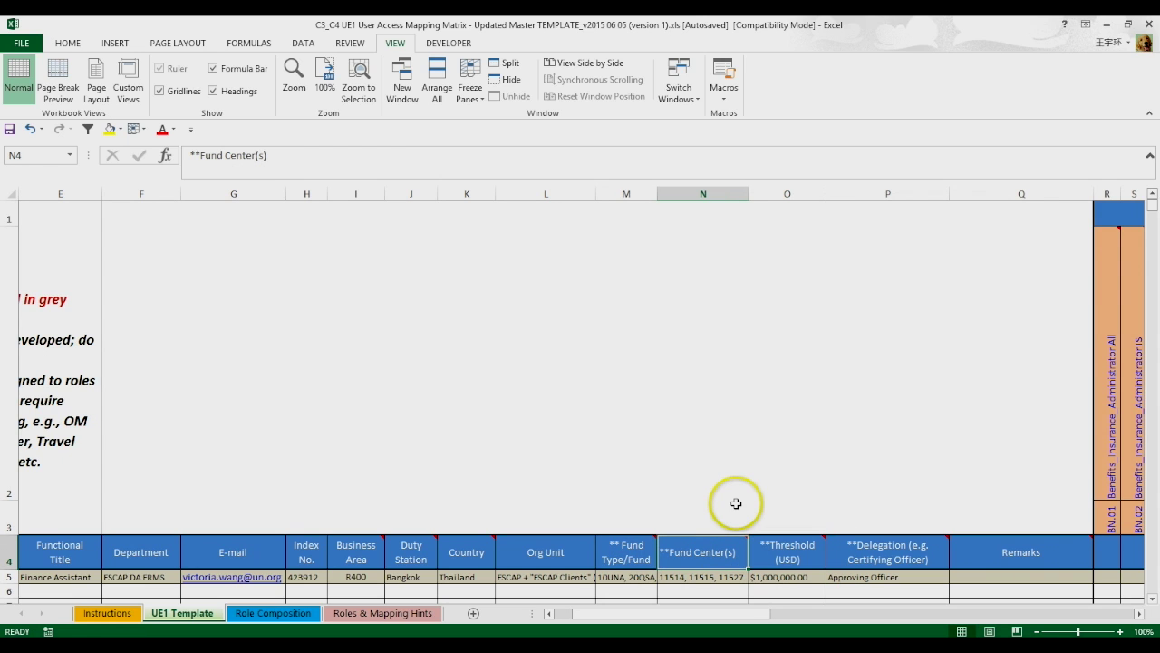
click(783, 550)
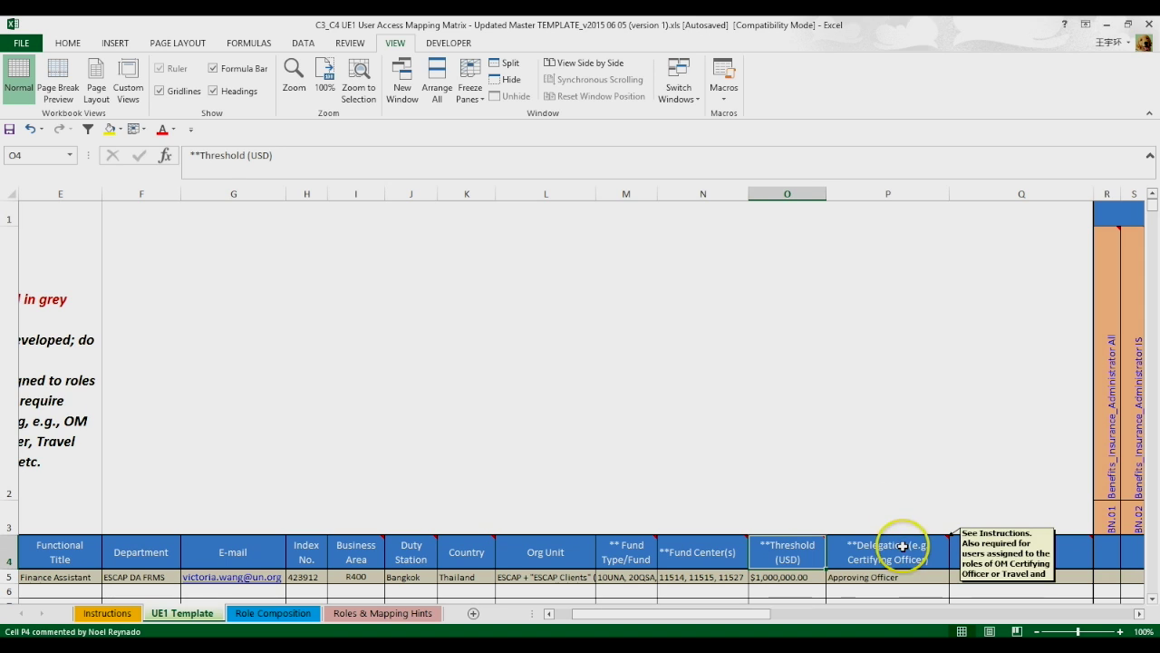
click(903, 546)
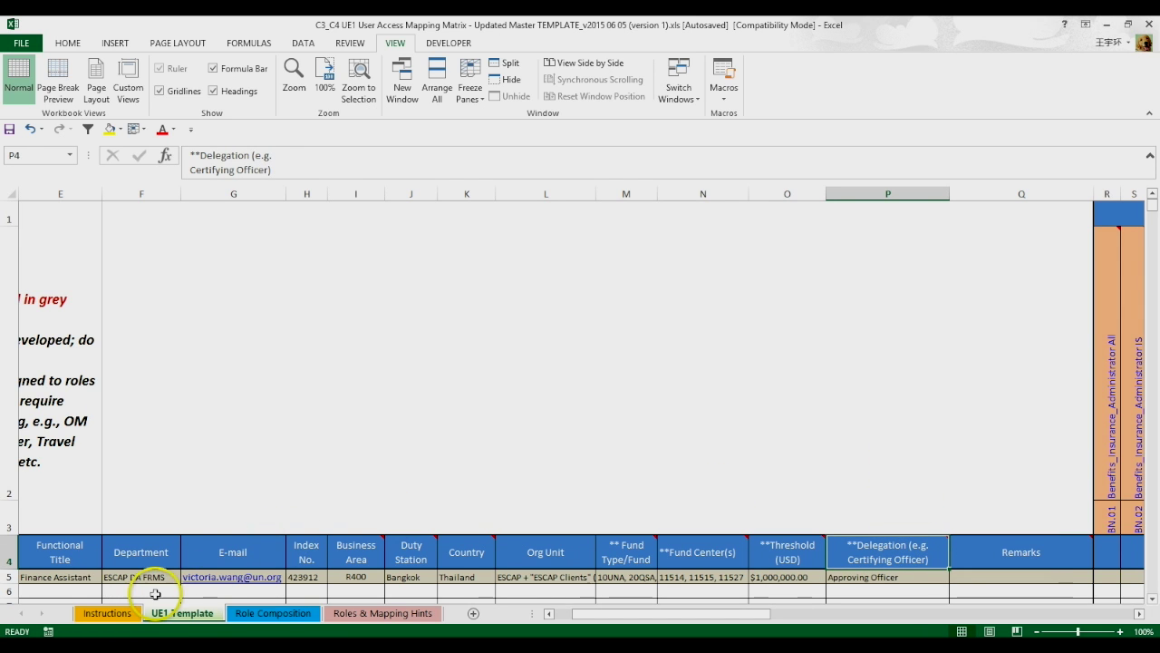
Step: Consult the term definitions on the Instructions sheet and highlight columns M to P on the UE1 Template sheet
click(115, 615)
scroll(187, 521, down, 2)
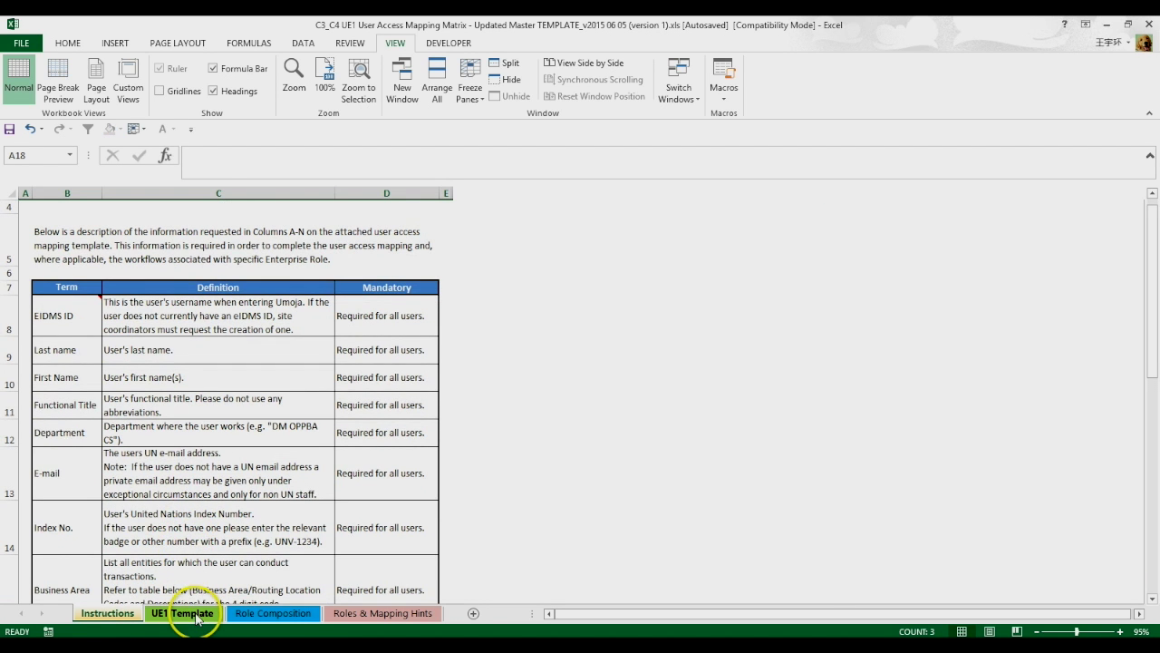
click(181, 613)
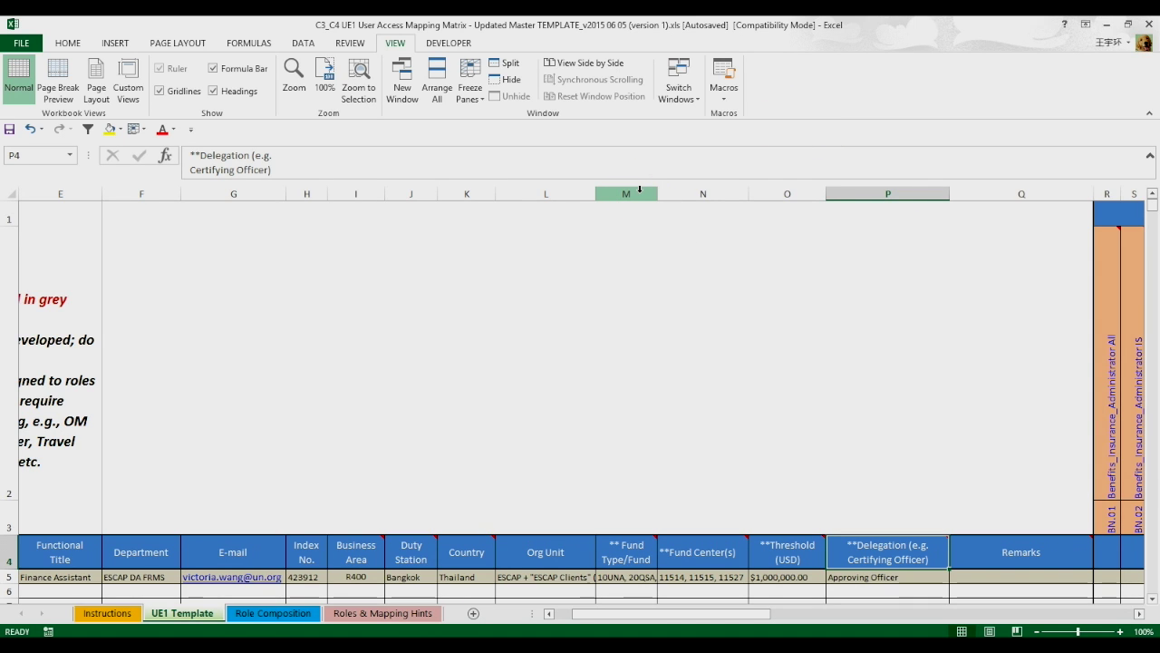
drag(640, 190, 840, 216)
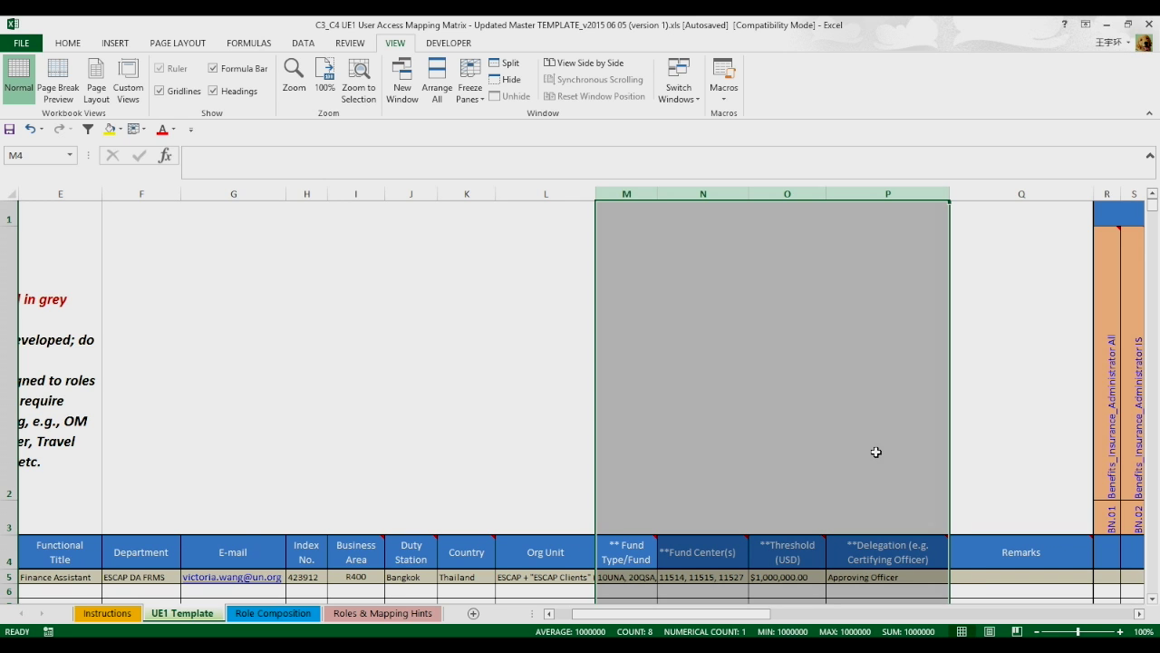
Step: Inspect the sample row's Business Area, Fund Type/Fund, Fund Center(s), Delegation and Threshold entries, and highlight columns M to P again
key(ctrl+Home)
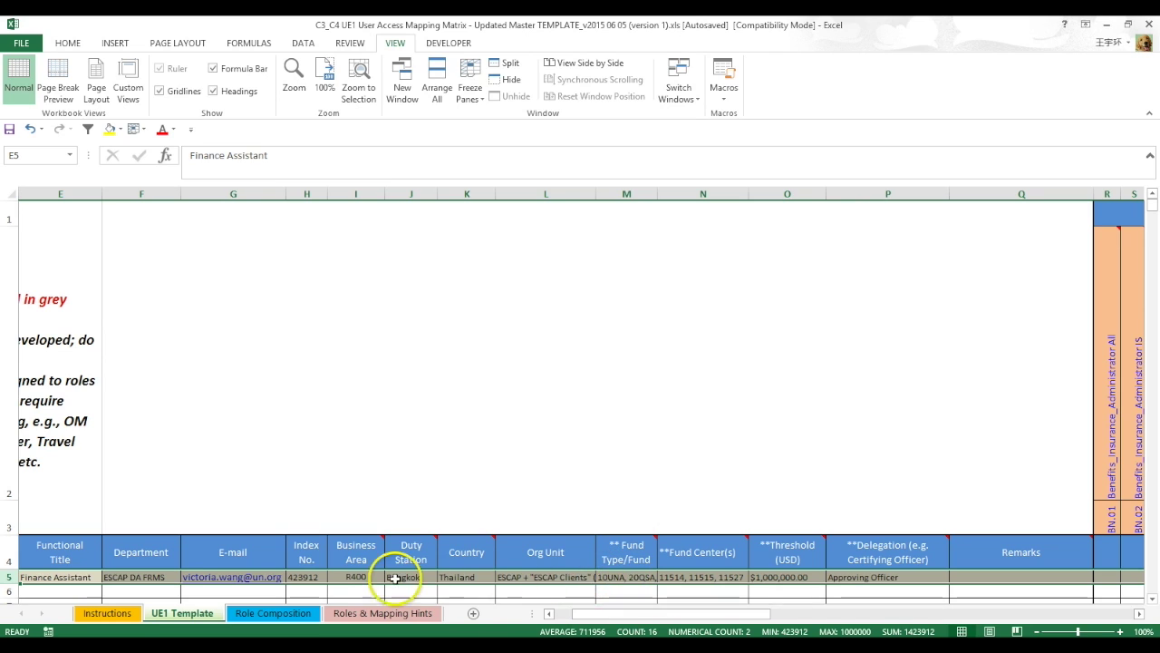
click(360, 577)
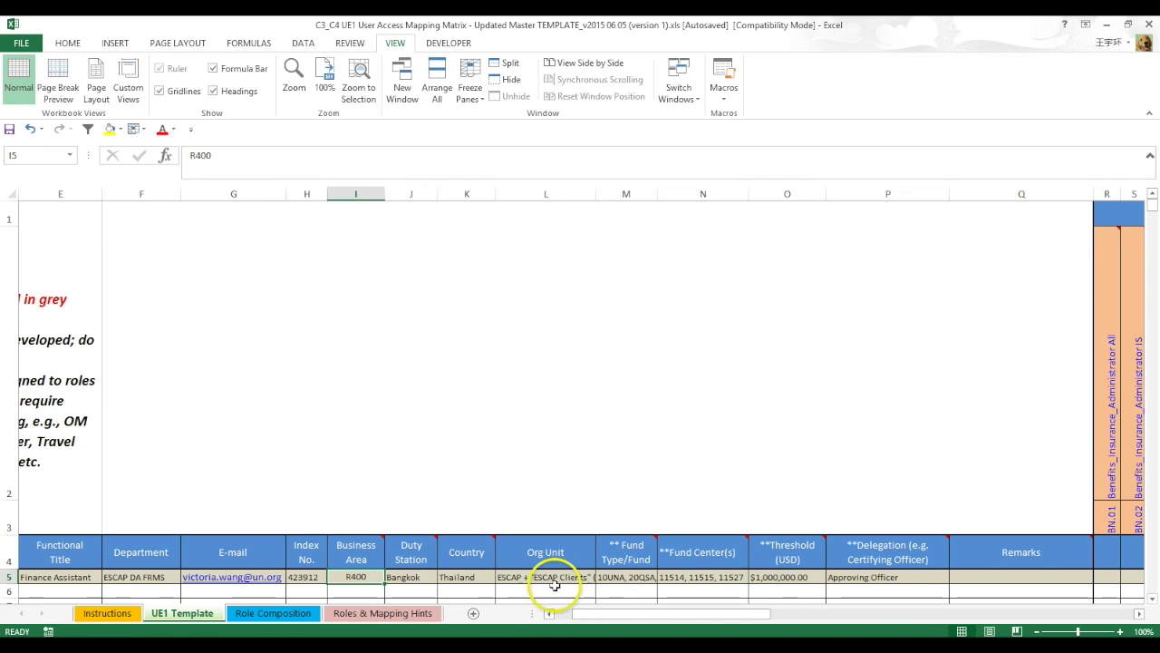
click(649, 577)
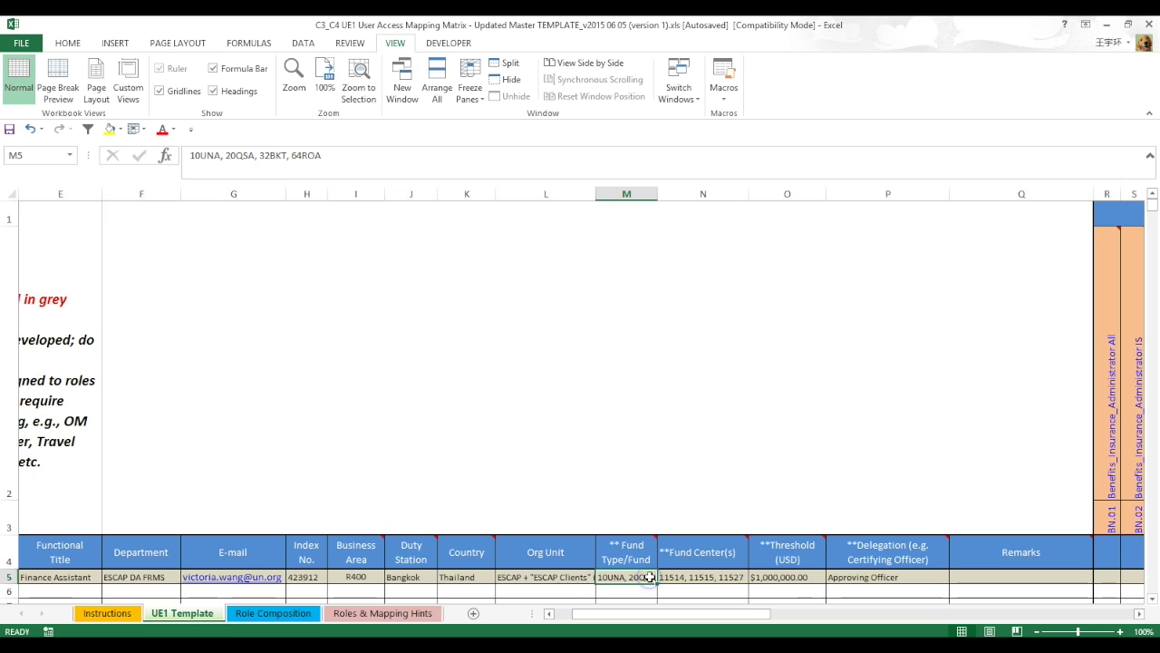
click(642, 588)
click(701, 578)
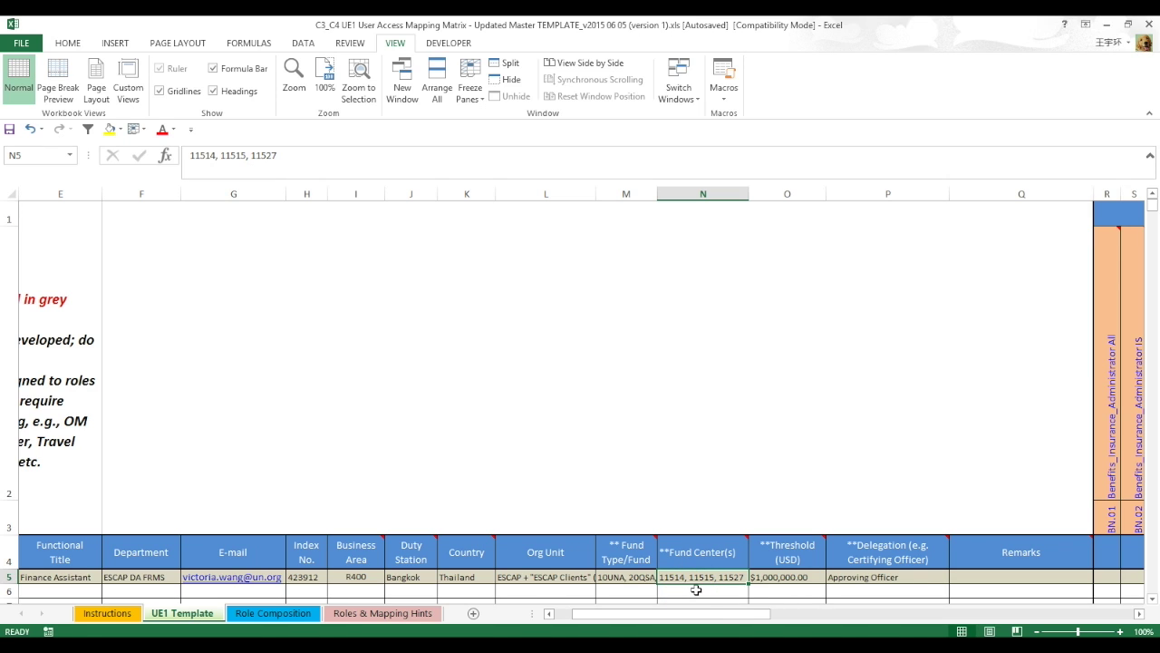
click(870, 578)
mouse_move(840, 562)
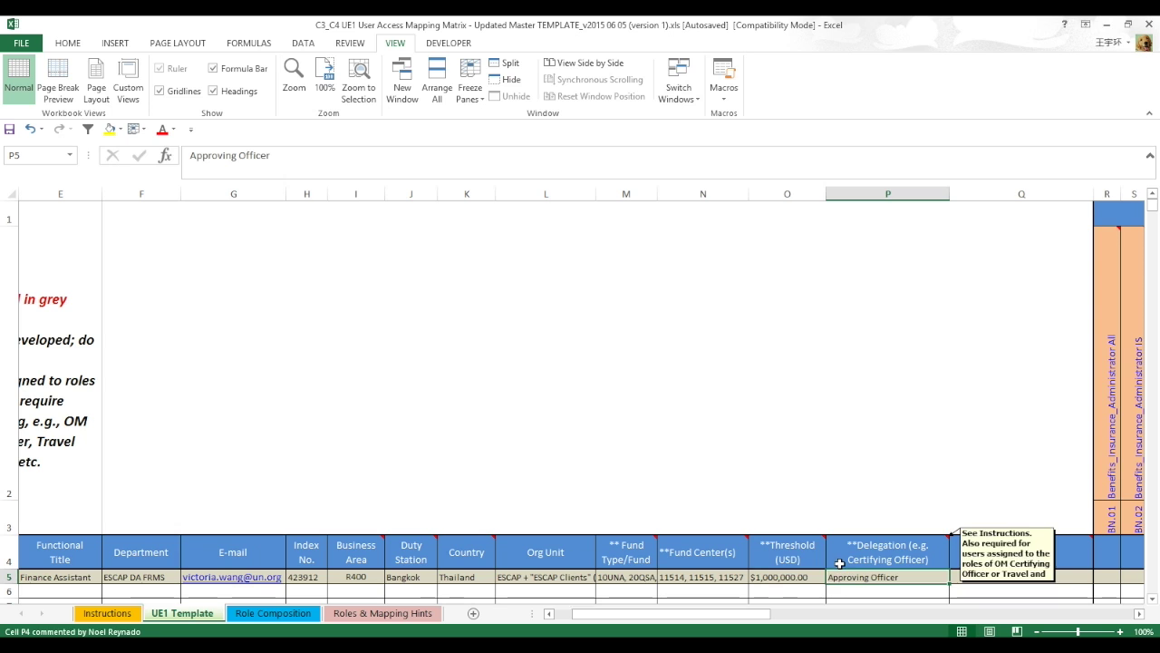
click(807, 576)
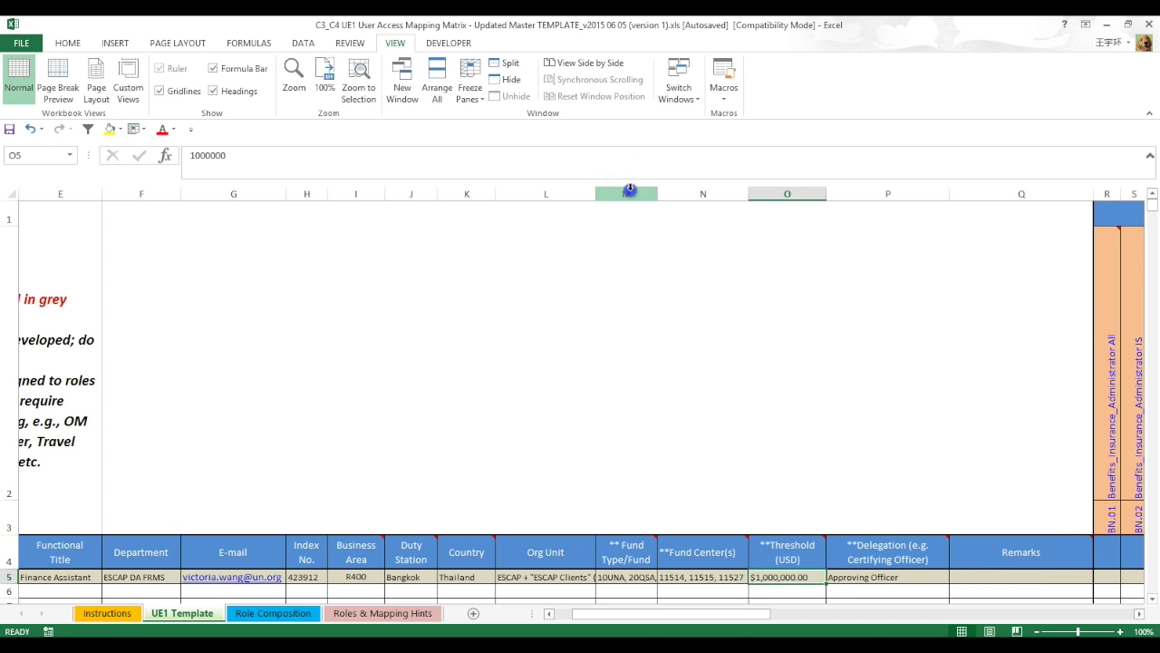
drag(630, 191, 875, 205)
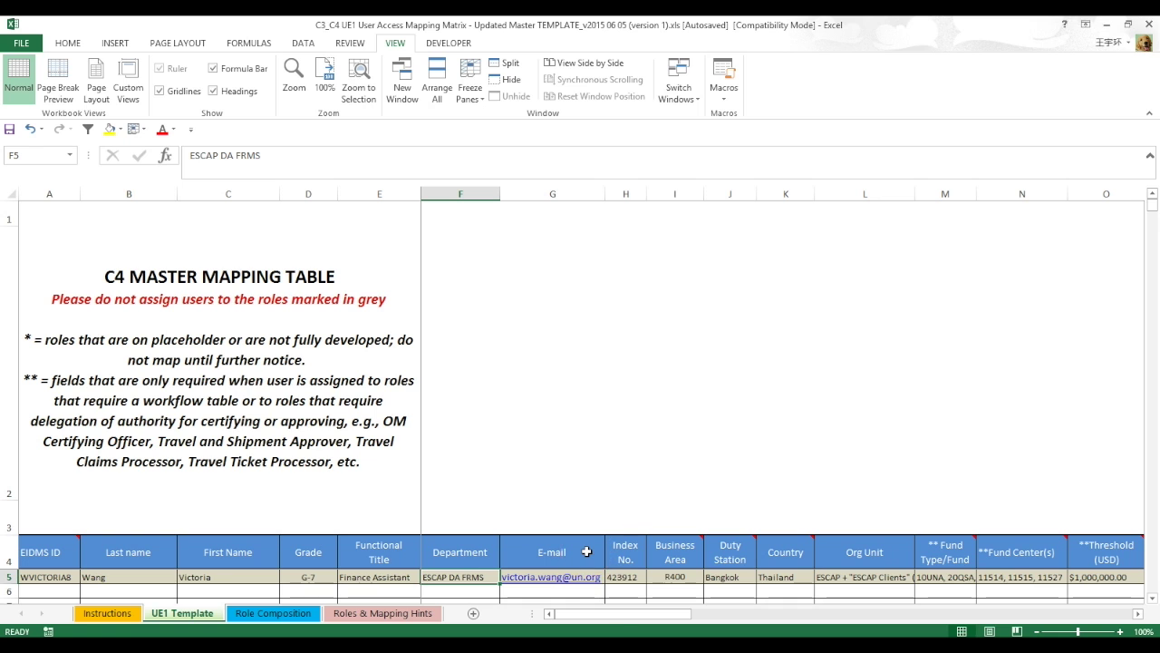
Step: Bring up the Benefits/Insurance role columns on the UE1 Template sheet and read the mapping hints in their header comments
click(599, 612)
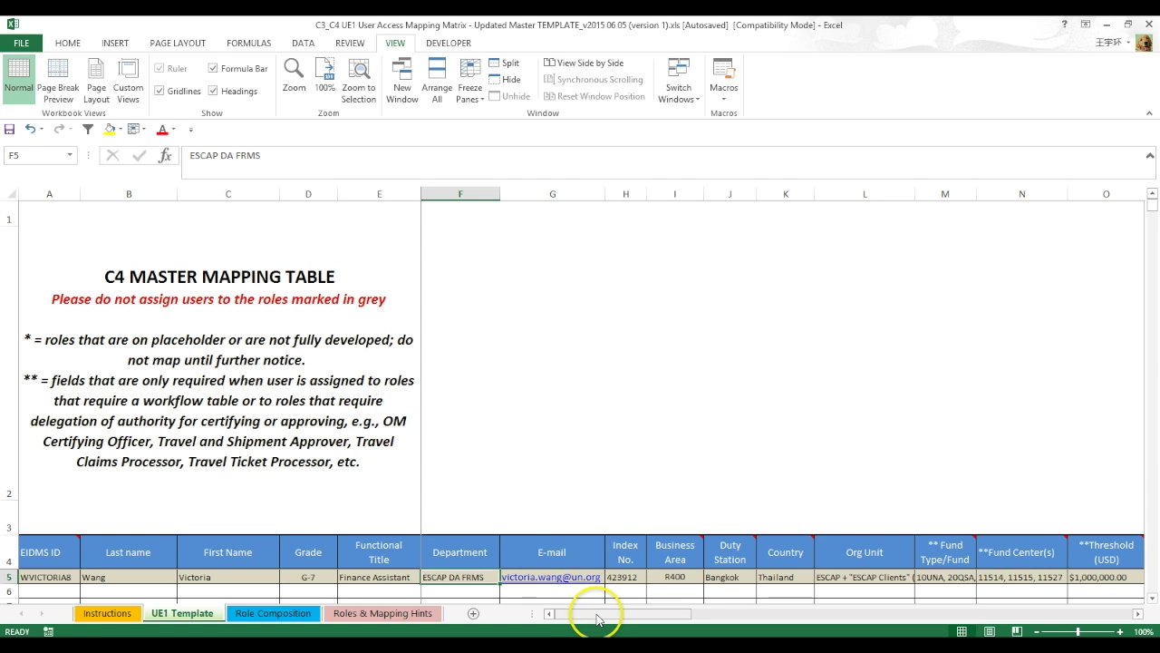
drag(596, 619, 650, 623)
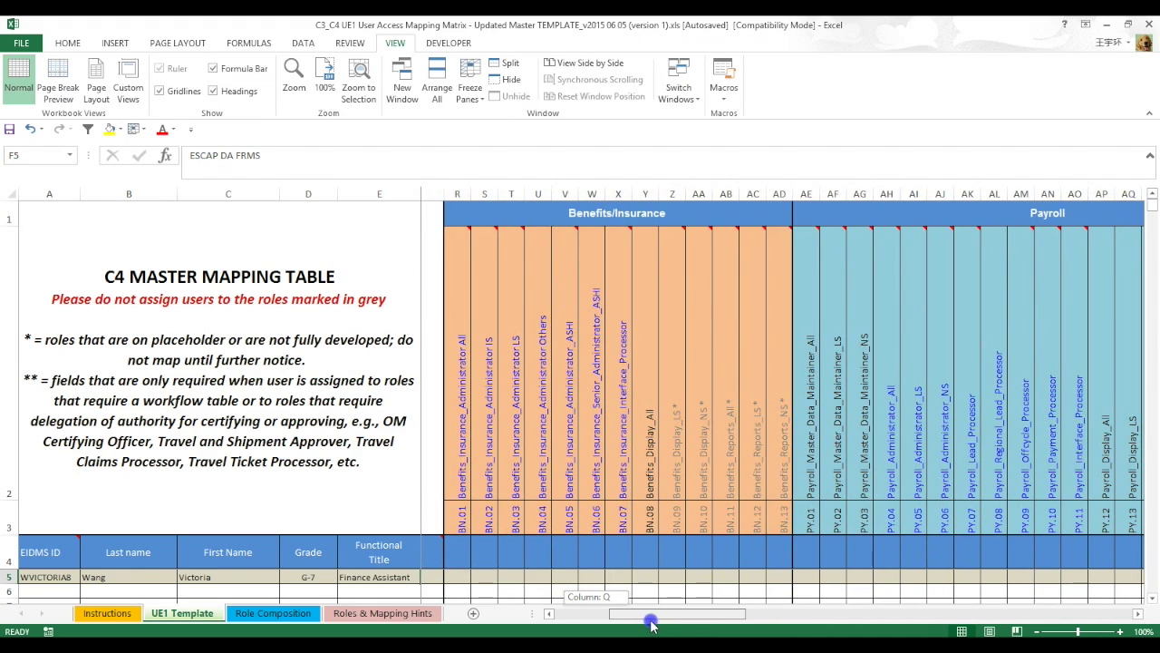
drag(651, 624, 647, 623)
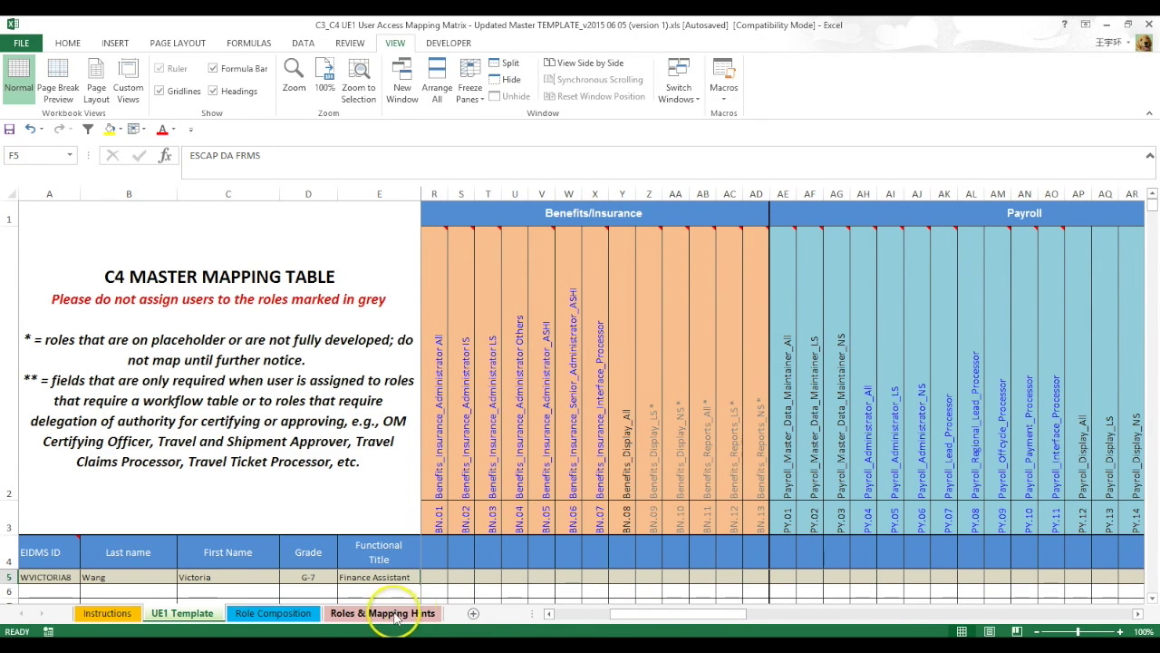
mouse_move(544, 229)
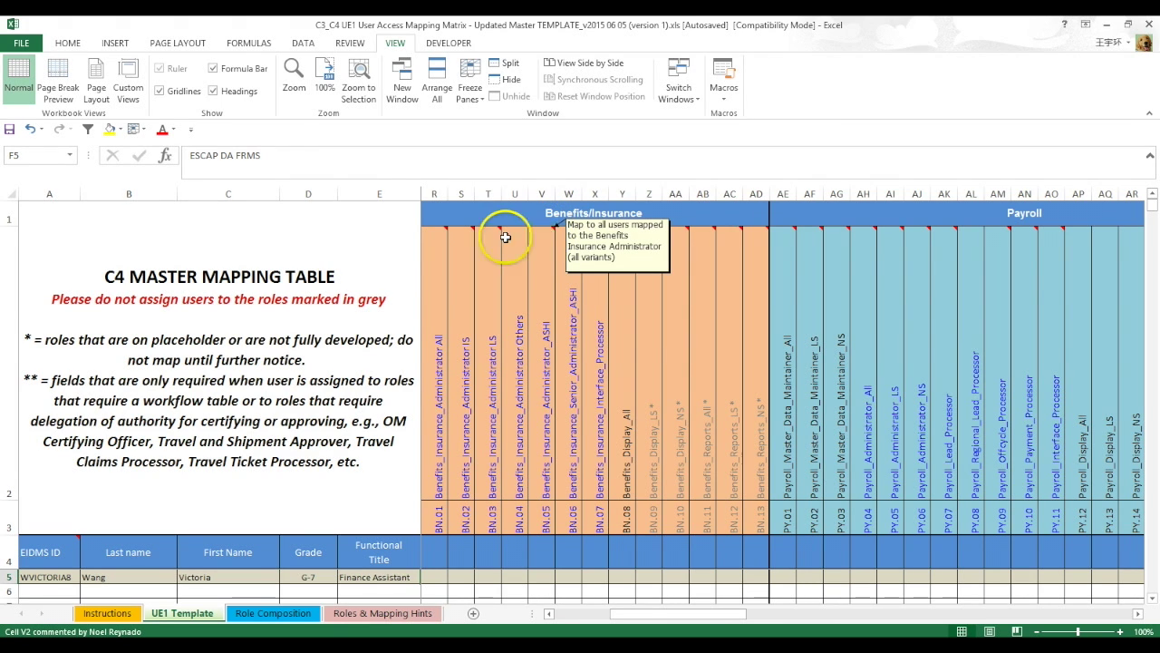
mouse_move(495, 231)
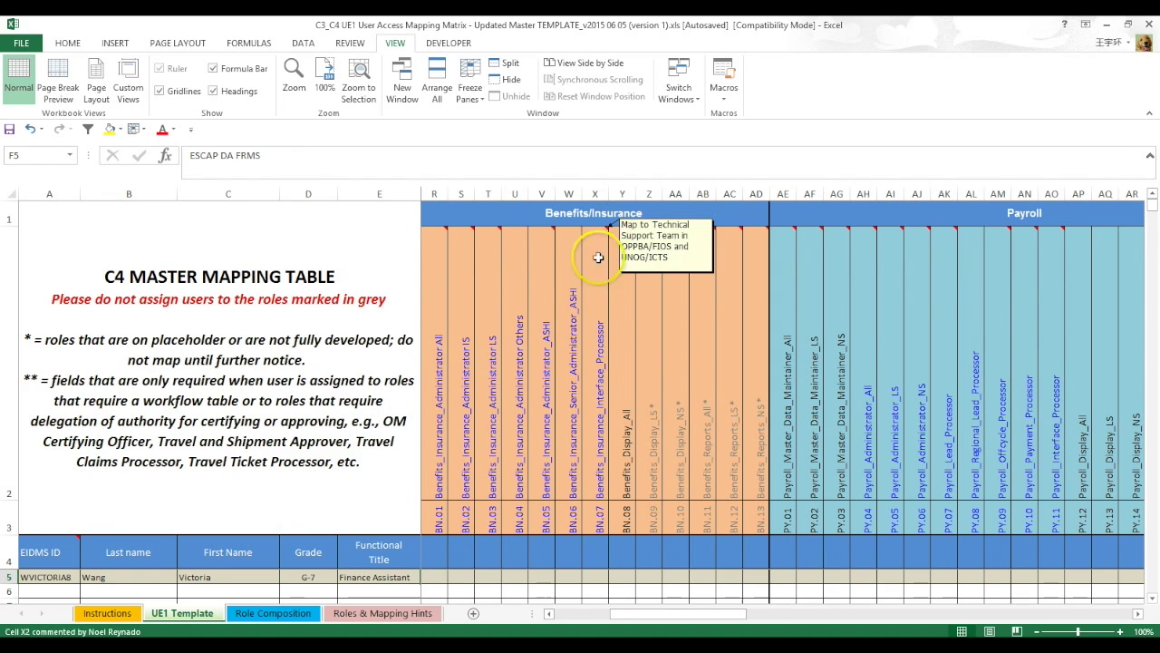
mouse_move(647, 324)
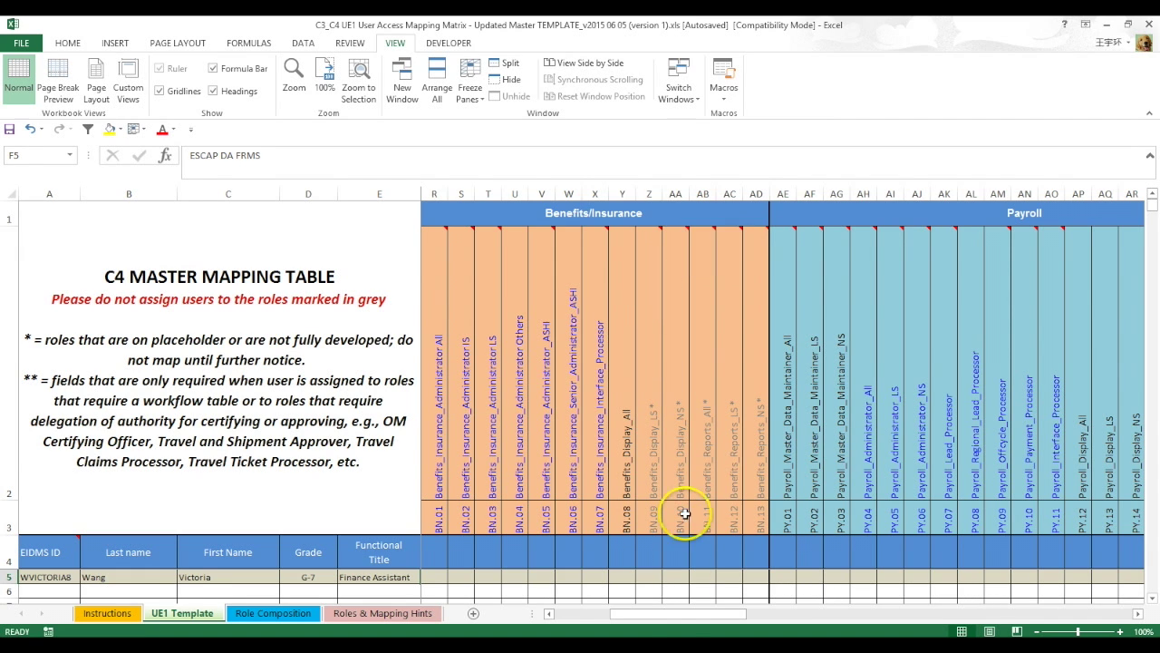
Step: Examine the Travel Management and MSS role columns at the end of the template, including the MSS header comments
drag(674, 614, 1091, 613)
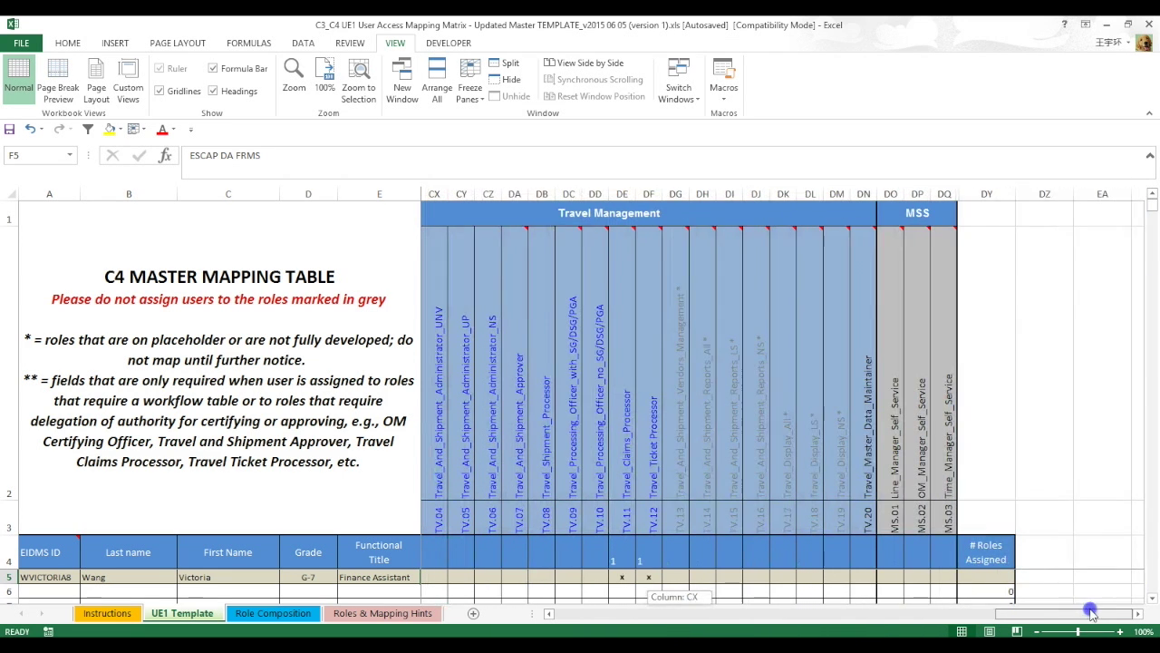
mouse_move(898, 228)
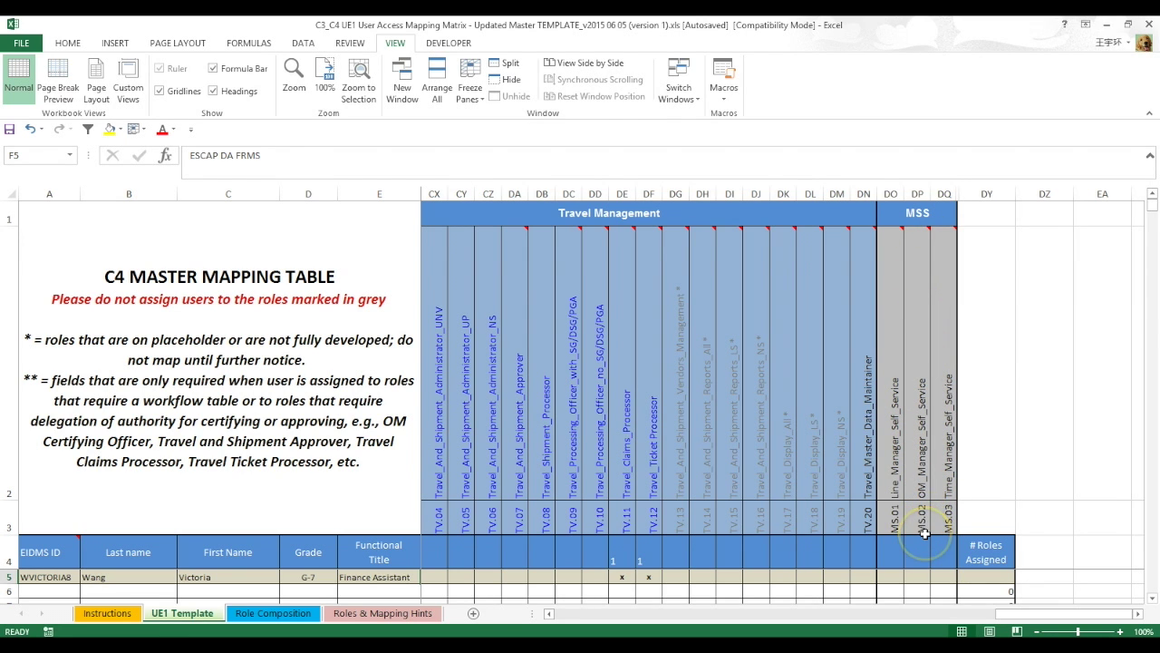
mouse_move(922, 438)
drag(1014, 622, 1008, 620)
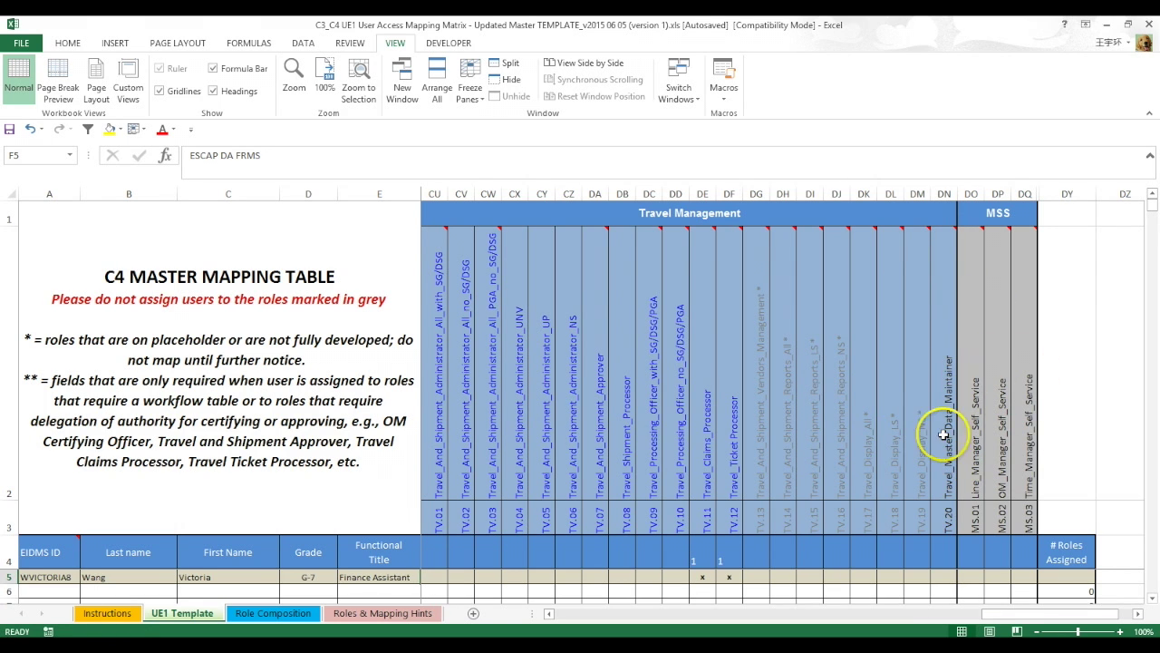
Step: Return to the Benefits/Insurance roles and highlight role IDs BN.01 to BN.13 in row 3
drag(1003, 617, 978, 617)
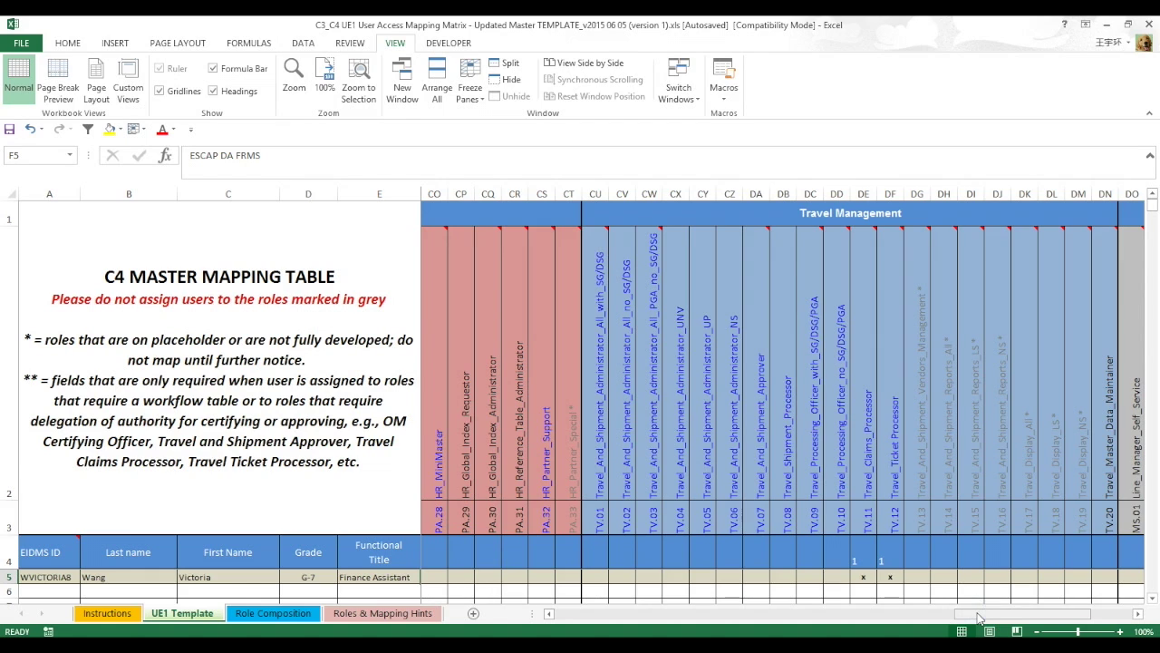
drag(976, 615, 633, 614)
drag(436, 514, 716, 528)
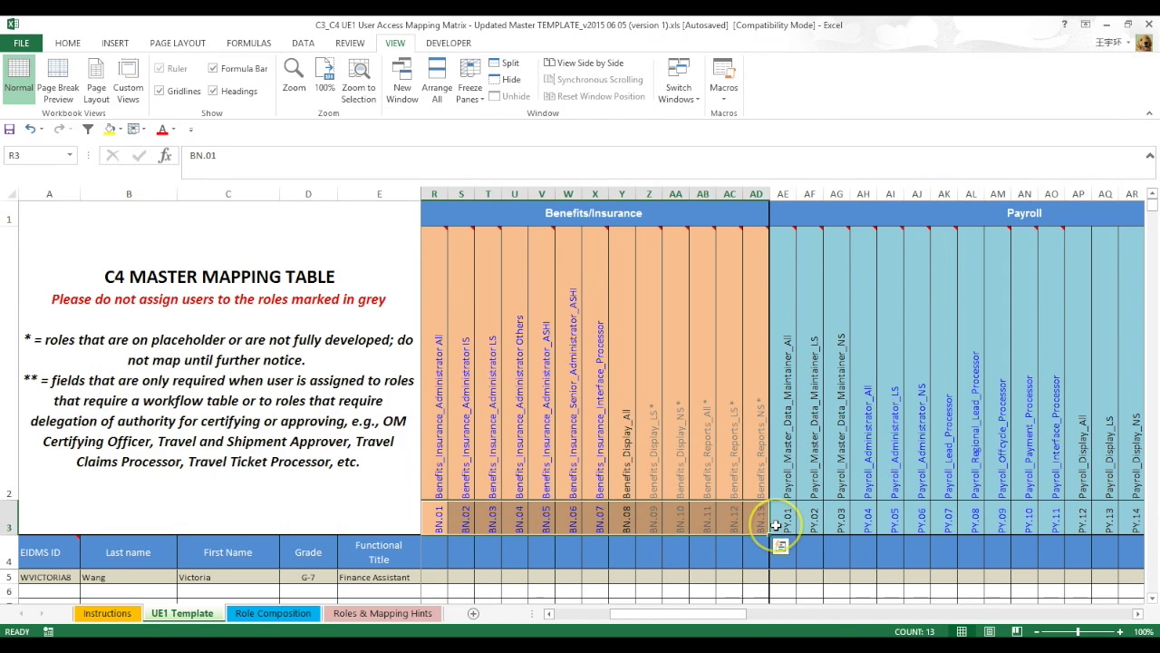
Step: Select Payroll role ID PY.01, and highlight the MSS role IDs MS.01 to MS.03 in row 3 at the template's end
click(788, 526)
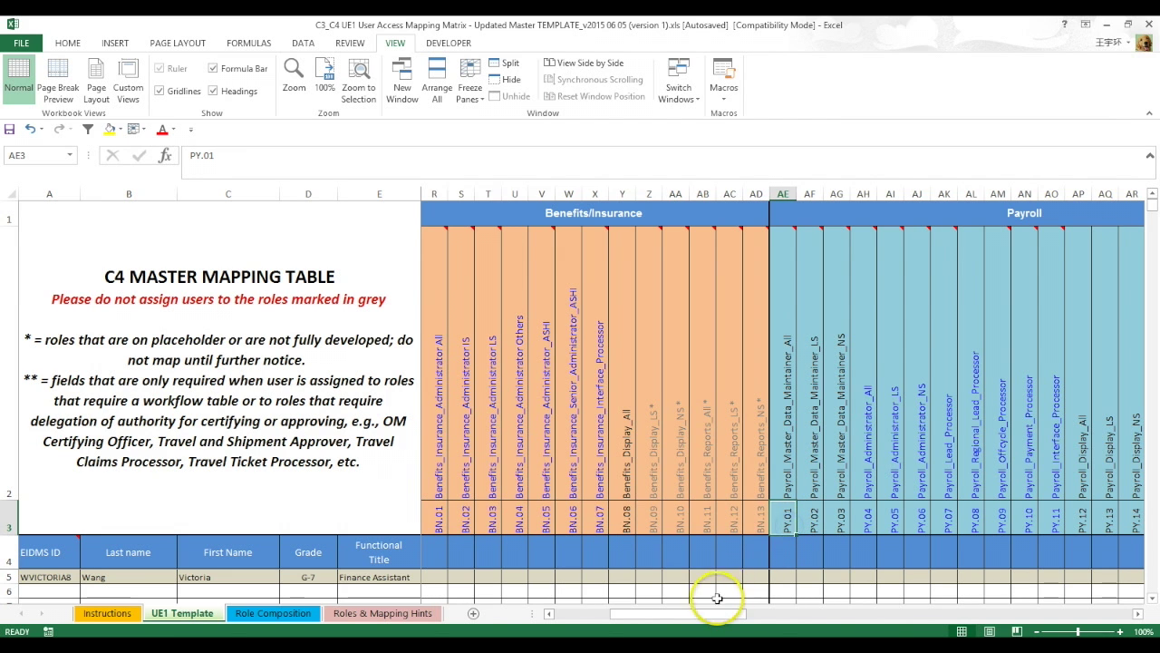
drag(712, 613, 1114, 612)
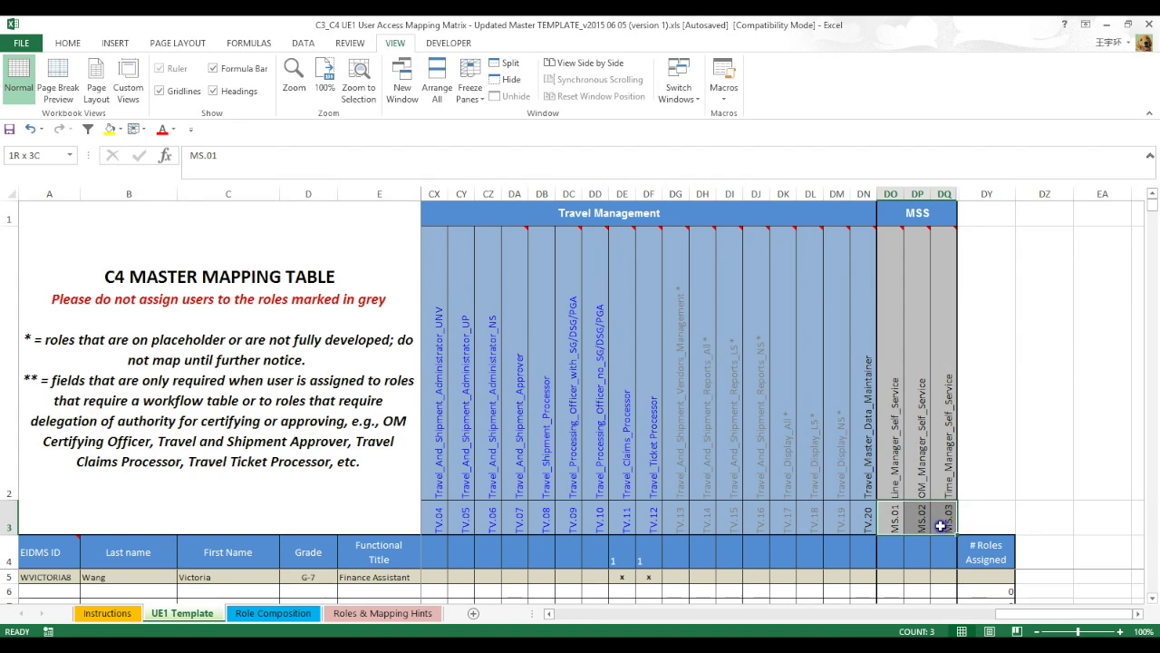
click(892, 549)
drag(1000, 614, 1003, 615)
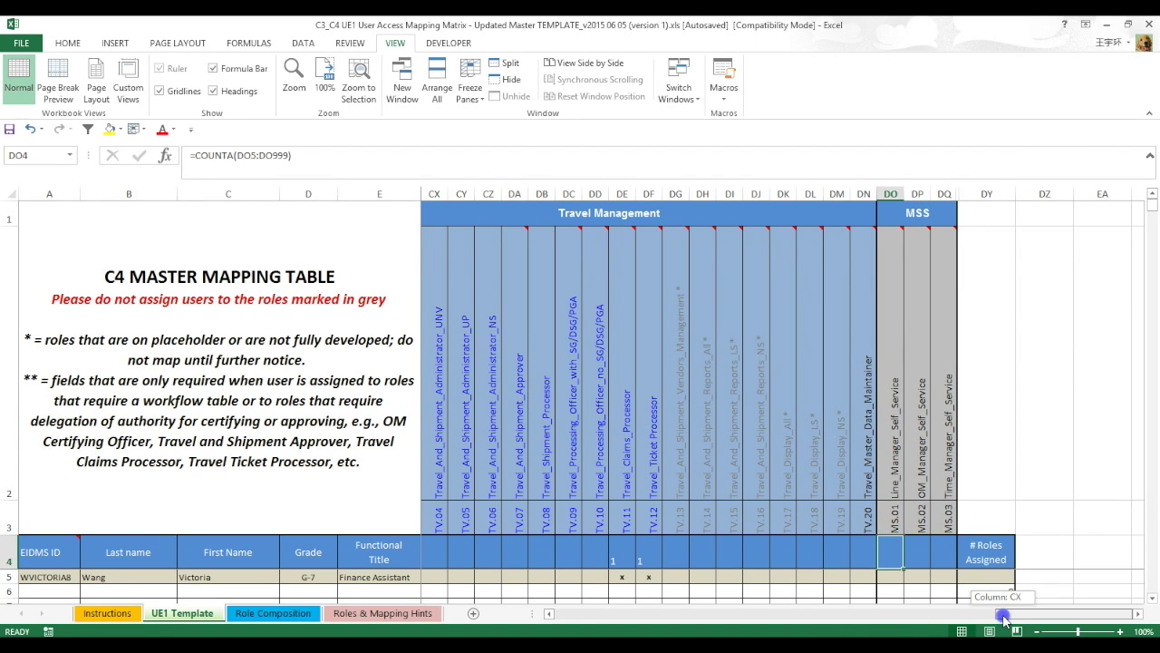
Step: Highlight the sample user's x marks under Travel Management roles TV.11 and TV.12, and return to the user detail columns
click(650, 577)
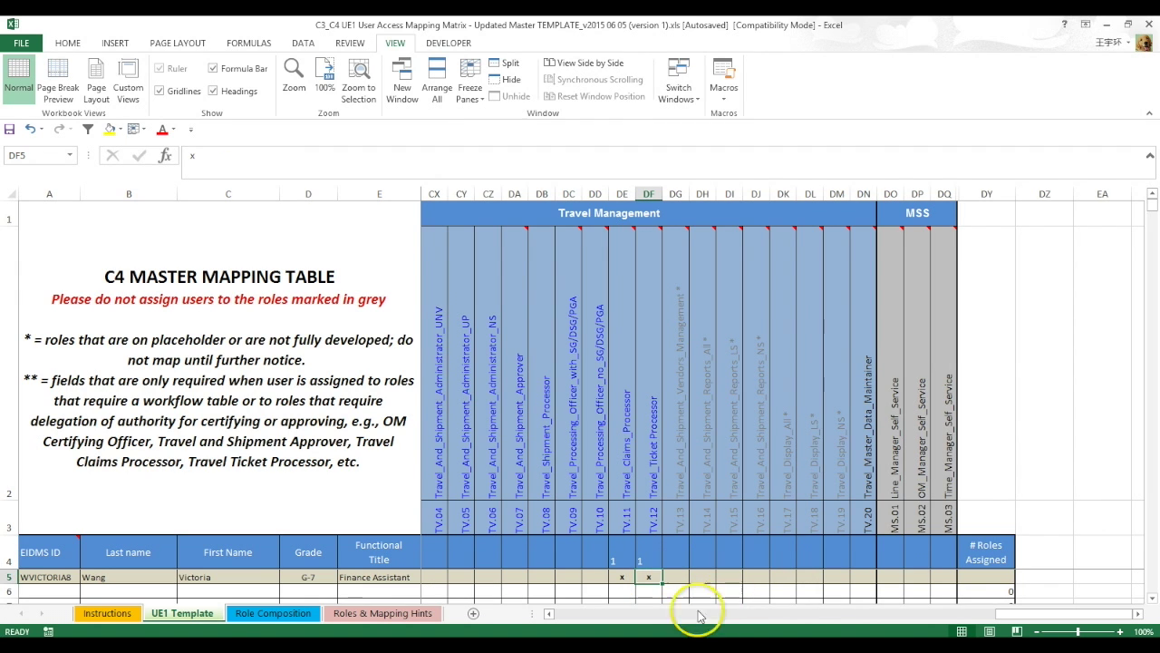
drag(631, 577, 659, 577)
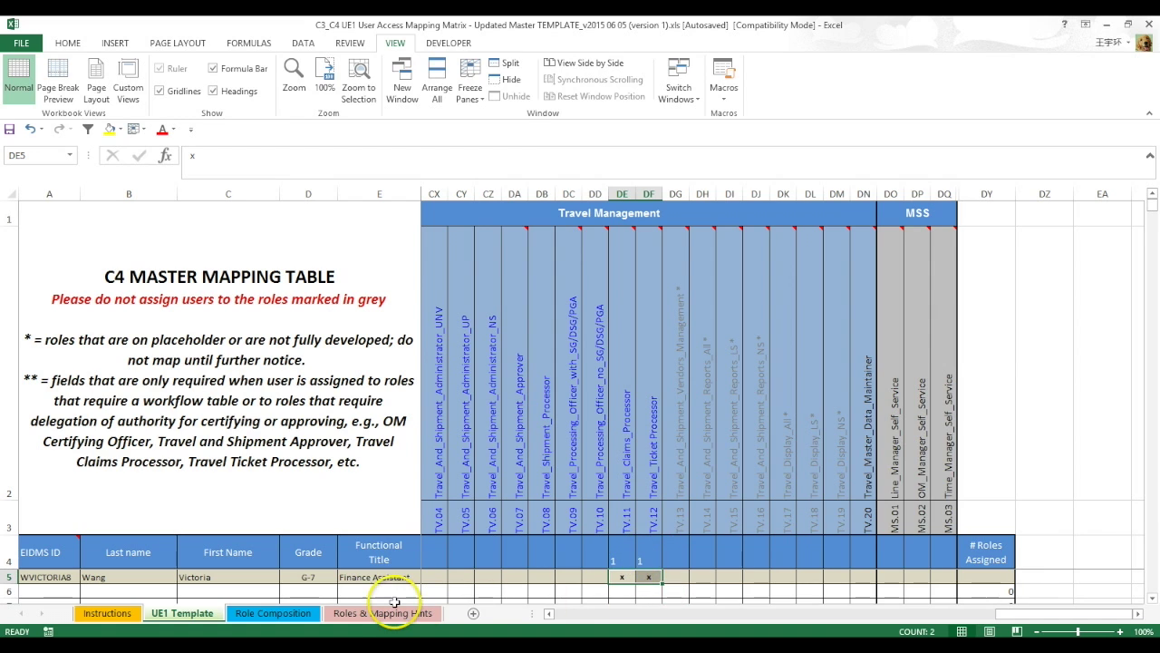
click(516, 578)
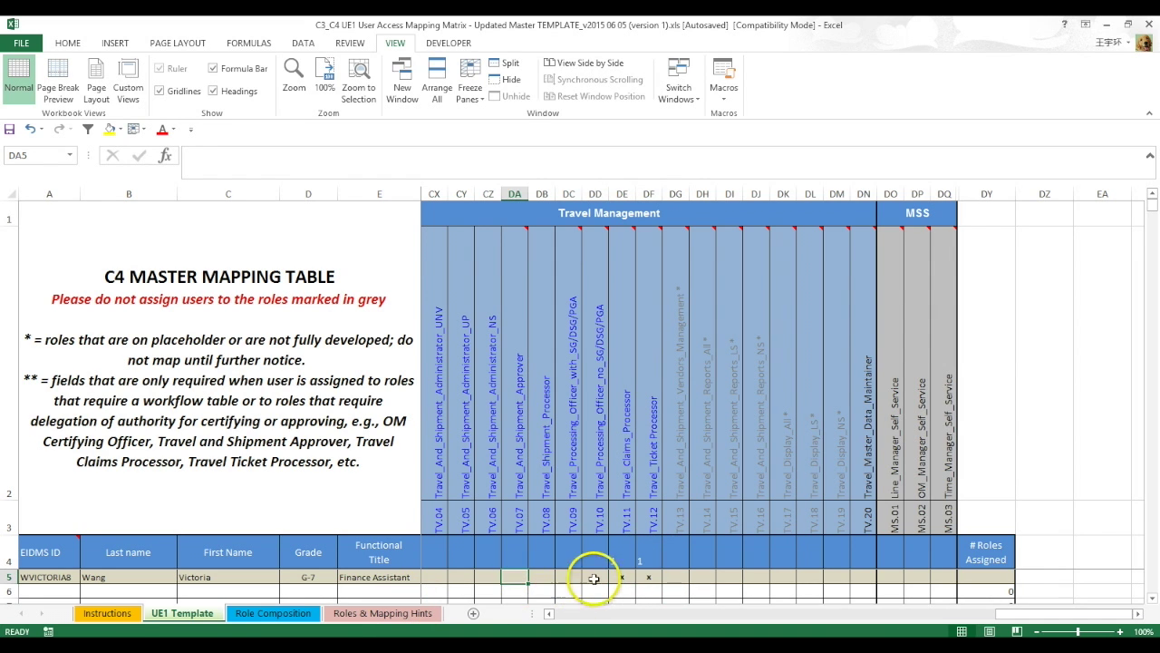
mouse_move(647, 306)
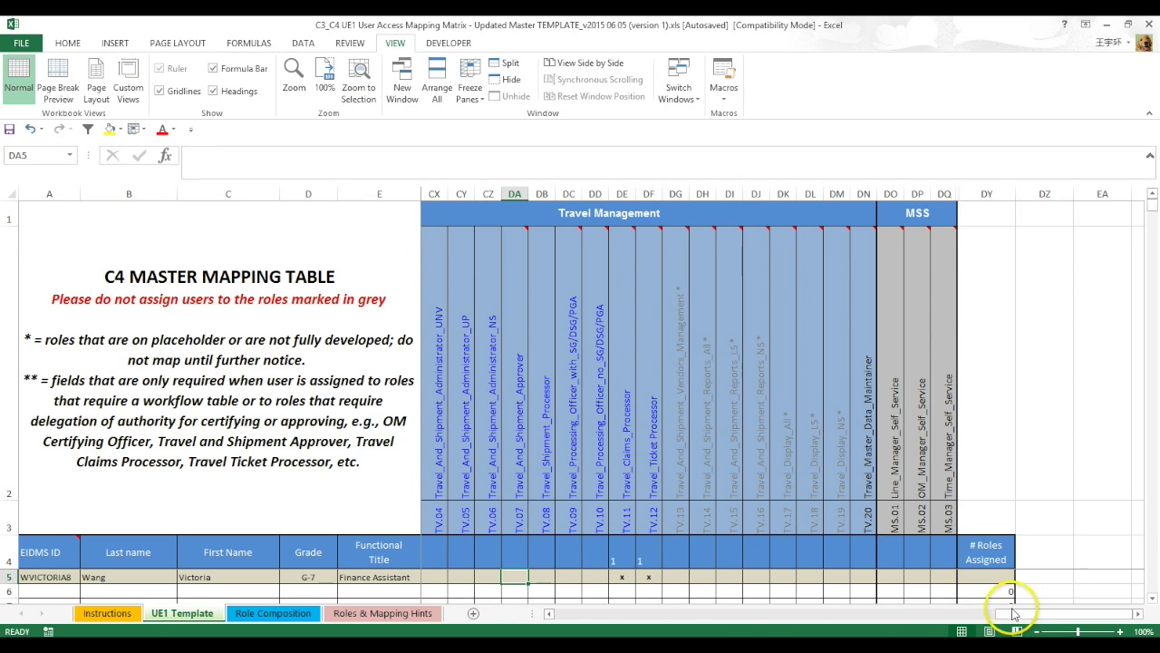
drag(1010, 614, 572, 614)
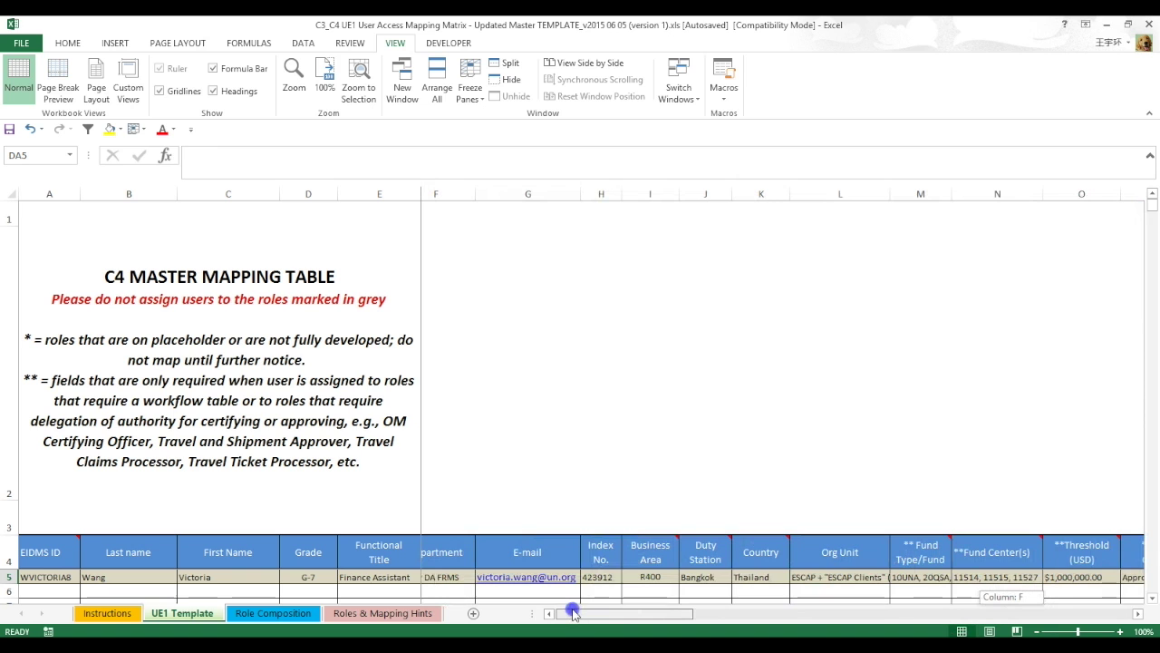
drag(574, 613, 568, 614)
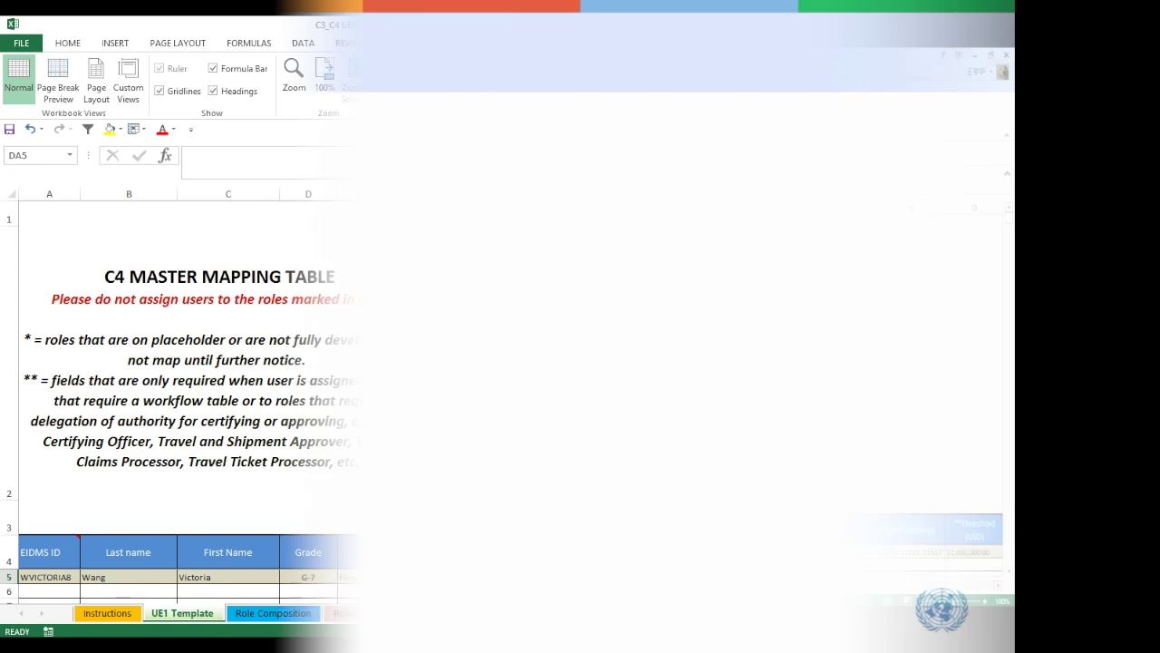